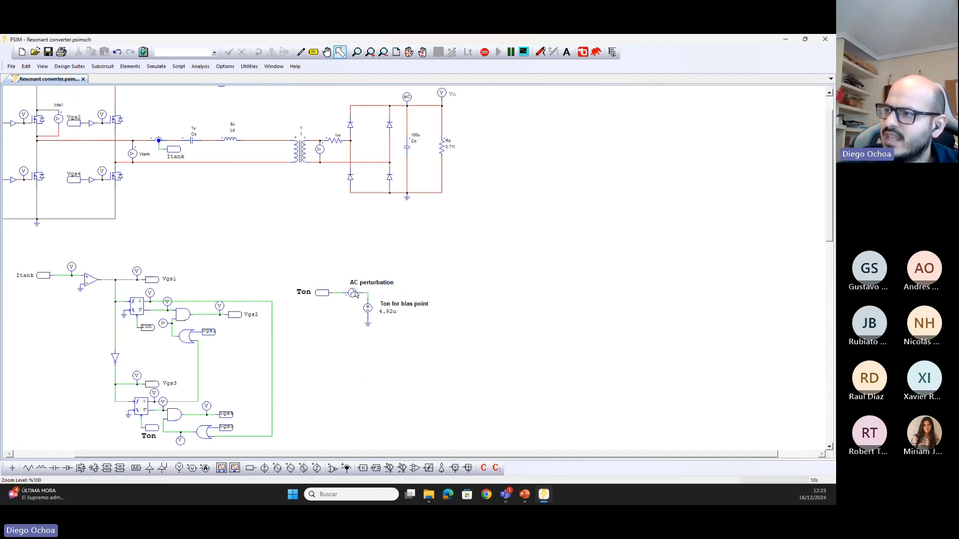
Review the parameters of the AC perturbation's sinusoidal voltage source, and close its properties without changing them
{"action": "double_click", "coordinate": [352, 295]}
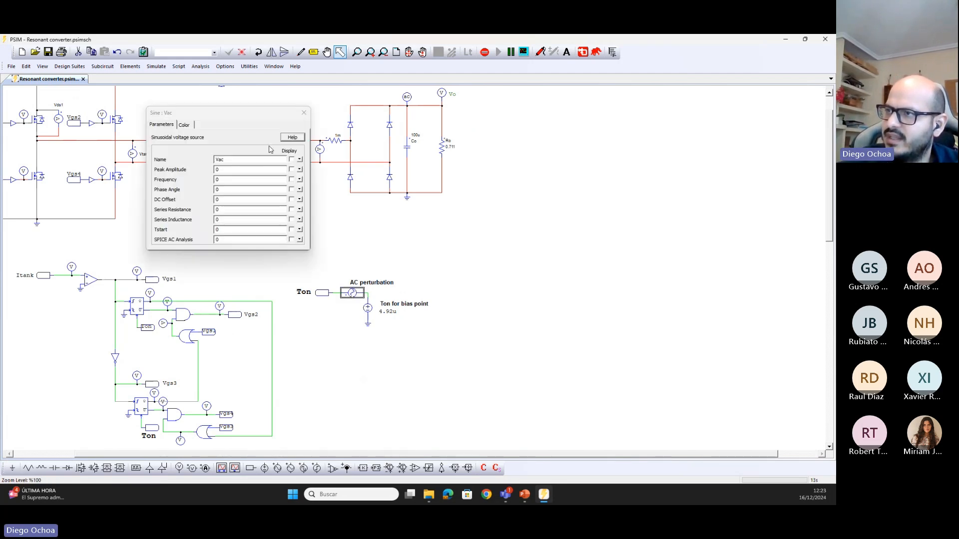
{"action": "left_click_drag", "start_coordinate": [250, 113], "coordinate": [473, 180]}
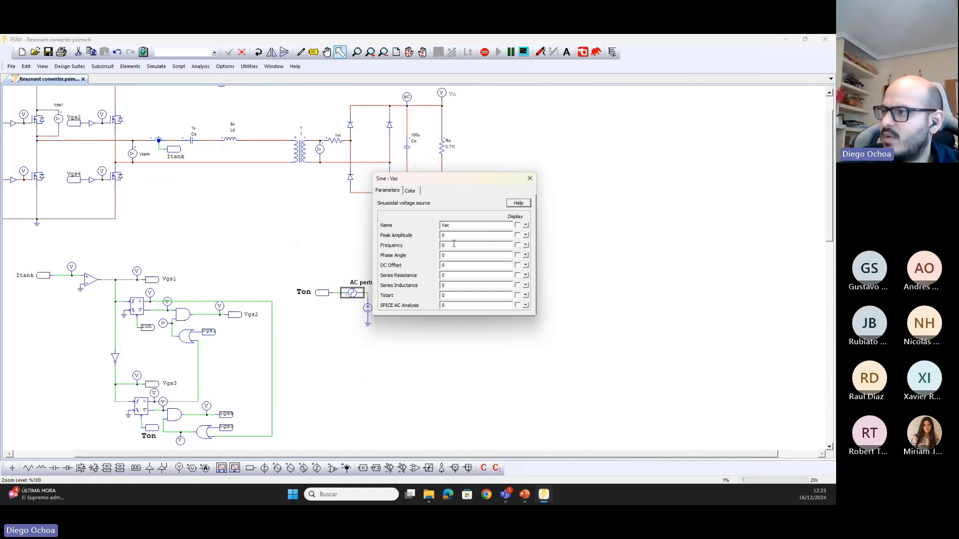
{"action": "left_click", "coordinate": [530, 178]}
{"action": "scroll", "coordinate": [545, 218], "scroll_direction": "up", "scroll_amount": 2}
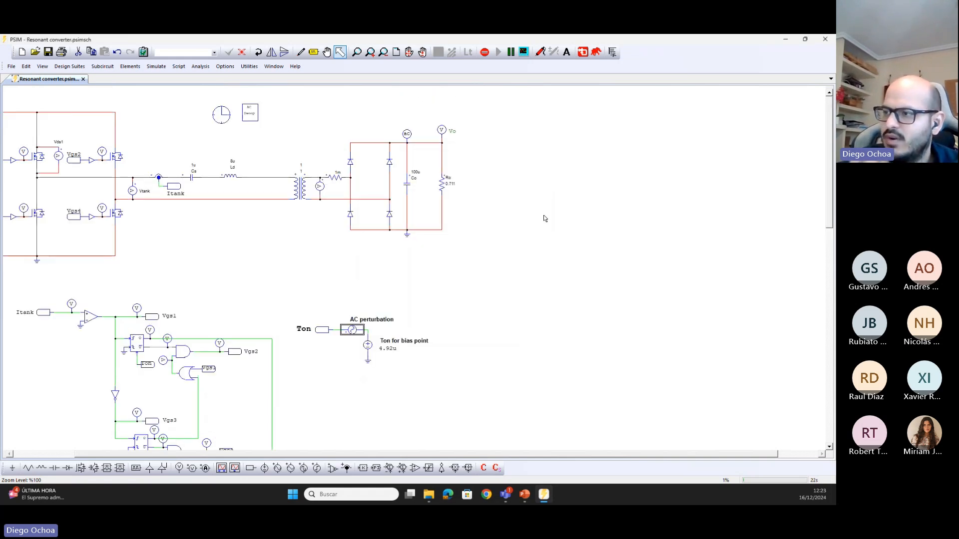
Check the AC sweep block's frequency, amplitude and source name settings against the perturbation source's name, and inspect the output's AC sweep probe
{"action": "double_click", "coordinate": [254, 117]}
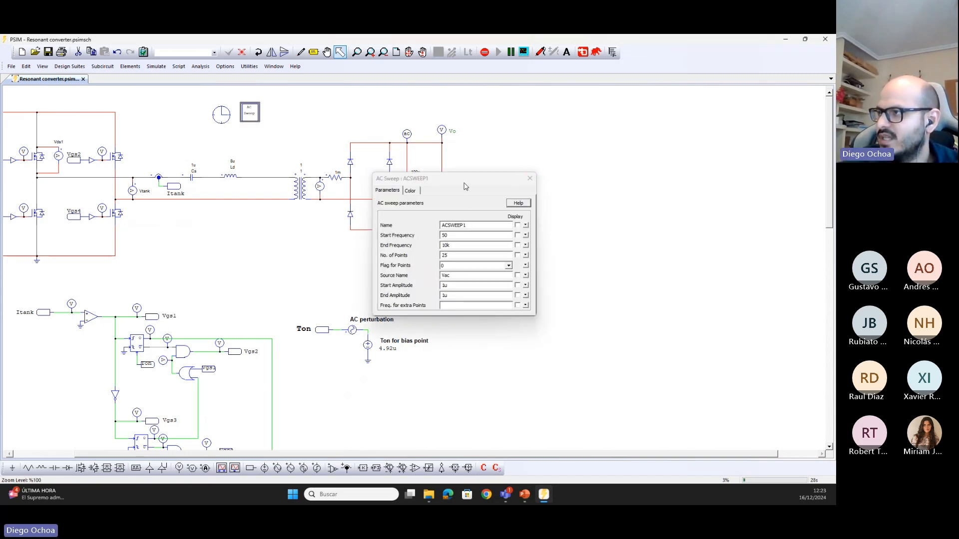
{"action": "left_click_drag", "start_coordinate": [466, 180], "coordinate": [563, 169]}
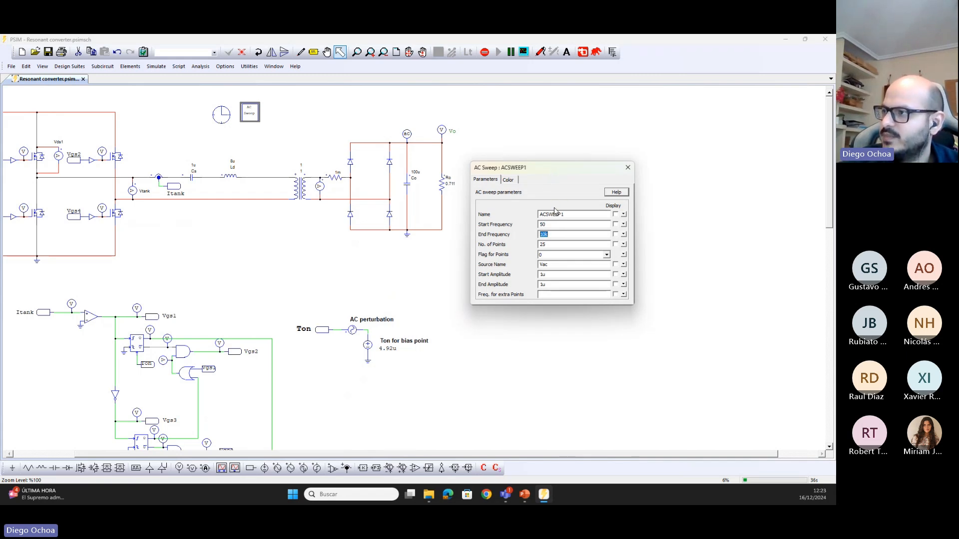
{"action": "double_click", "coordinate": [546, 266]}
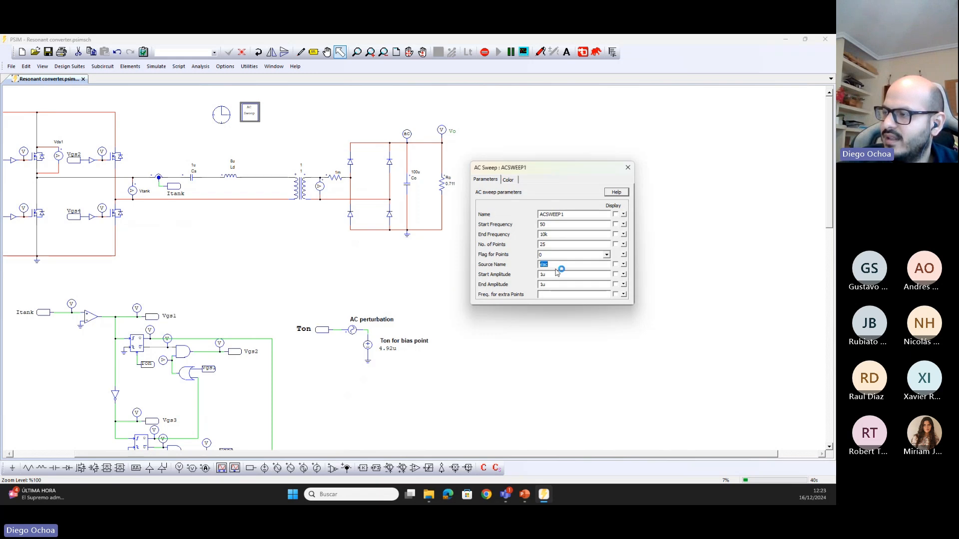
{"action": "double_click", "coordinate": [353, 331]}
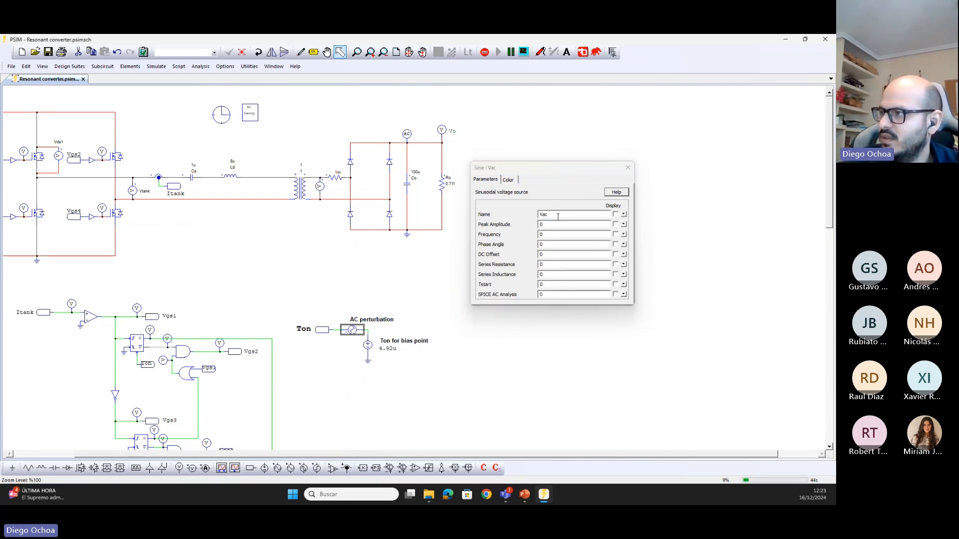
{"action": "left_click", "coordinate": [628, 167]}
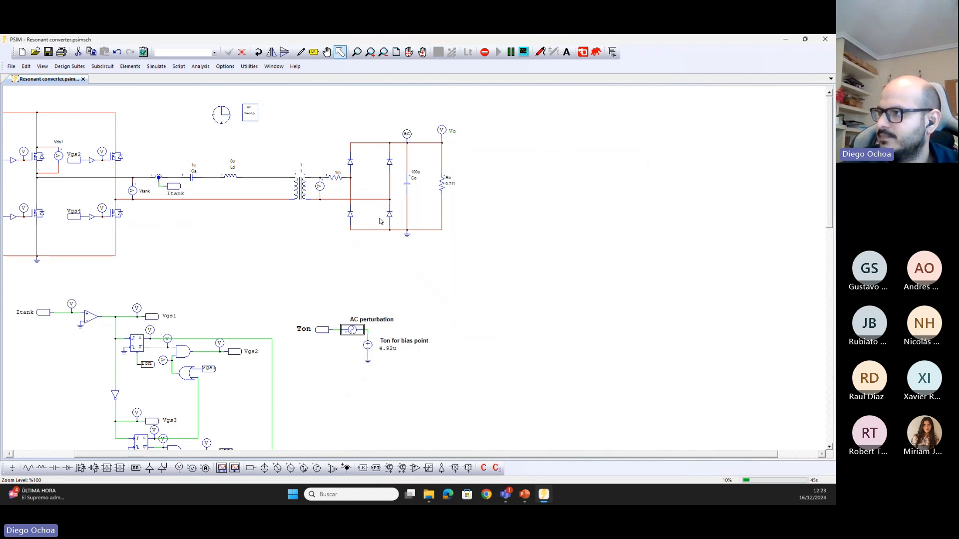
{"action": "double_click", "coordinate": [251, 121]}
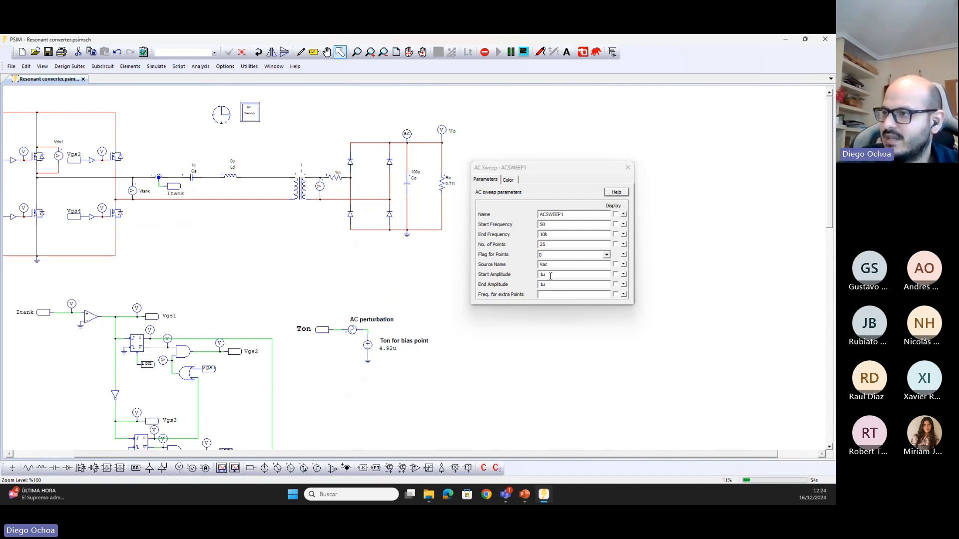
{"action": "left_click", "coordinate": [628, 167]}
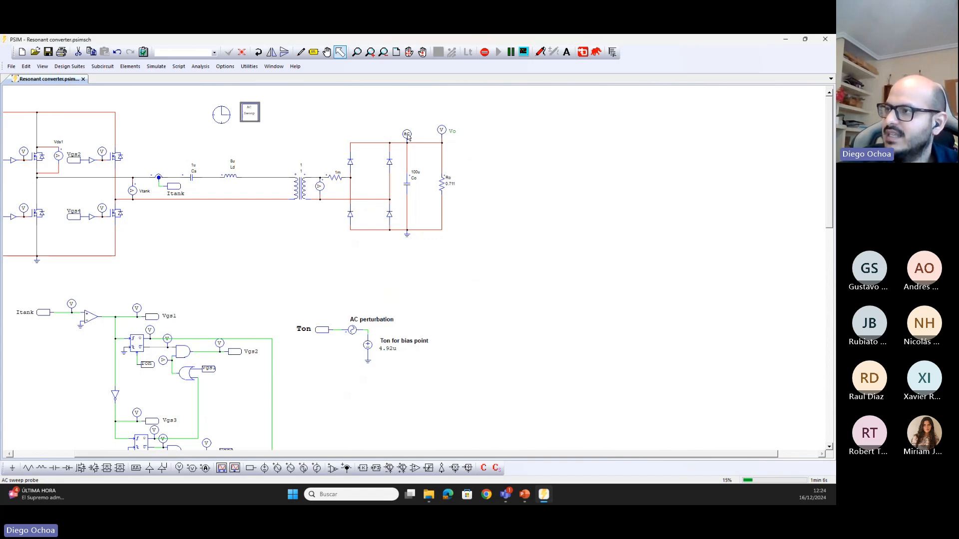
{"action": "double_click", "coordinate": [407, 136]}
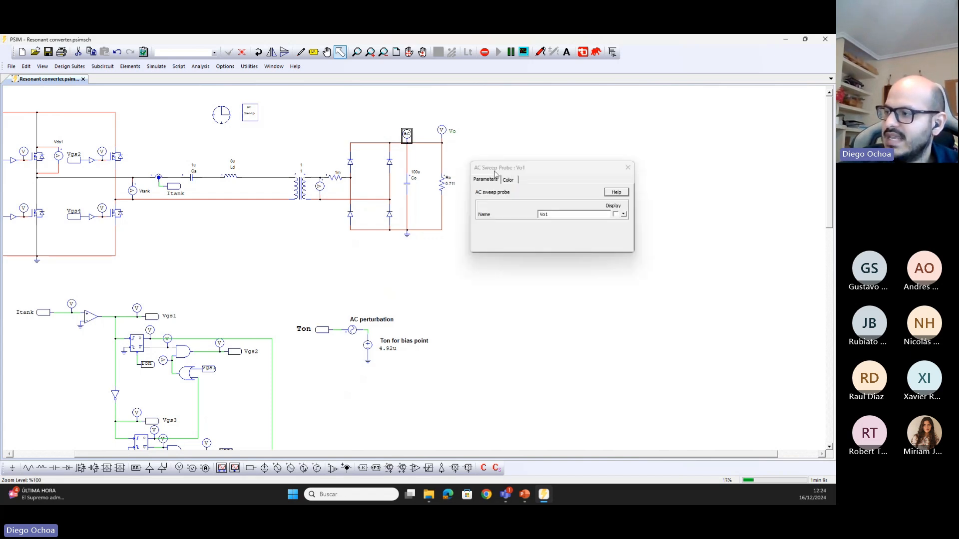
{"action": "left_click", "coordinate": [628, 167]}
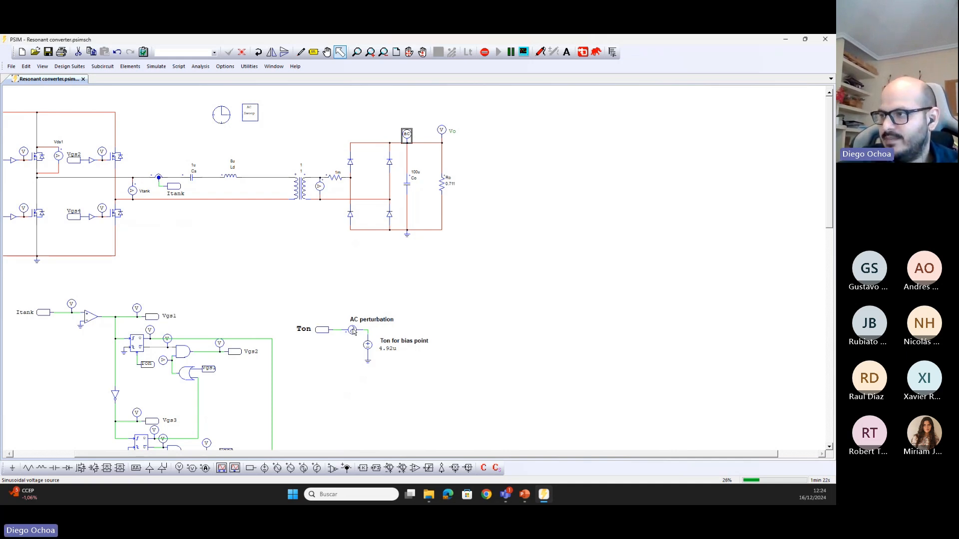
Examine the control logic between Itank and the gate signals alongside the Ton perturbation source
{"action": "scroll", "coordinate": [314, 279], "scroll_direction": "down", "scroll_amount": 3}
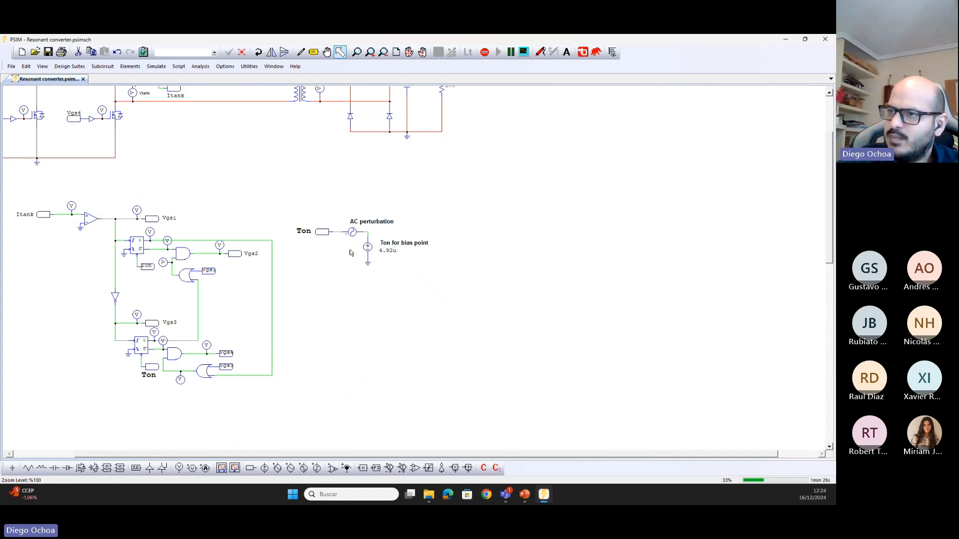
{"action": "left_click_drag", "start_coordinate": [55, 191], "coordinate": [285, 402]}
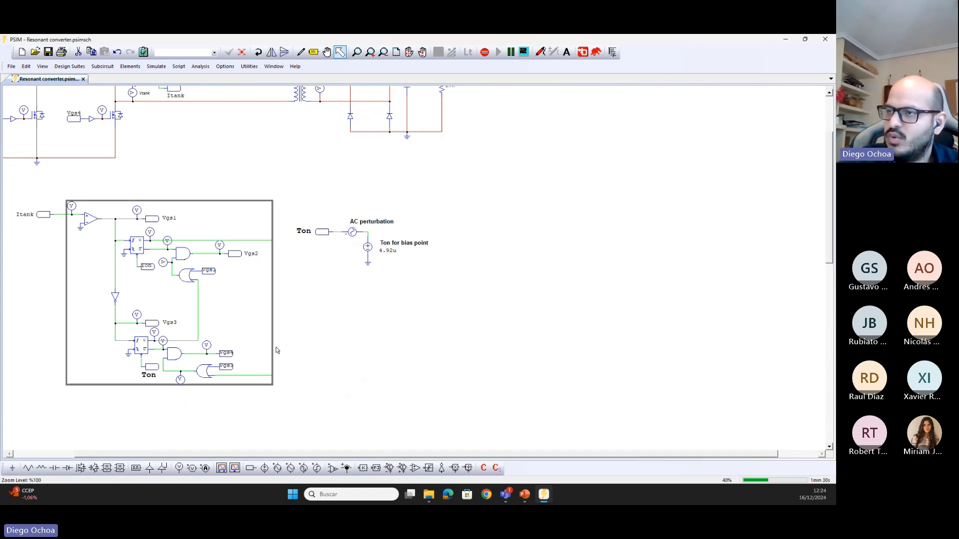
{"action": "left_click", "coordinate": [259, 177]}
{"action": "scroll", "coordinate": [350, 174], "scroll_direction": "up", "scroll_amount": 3}
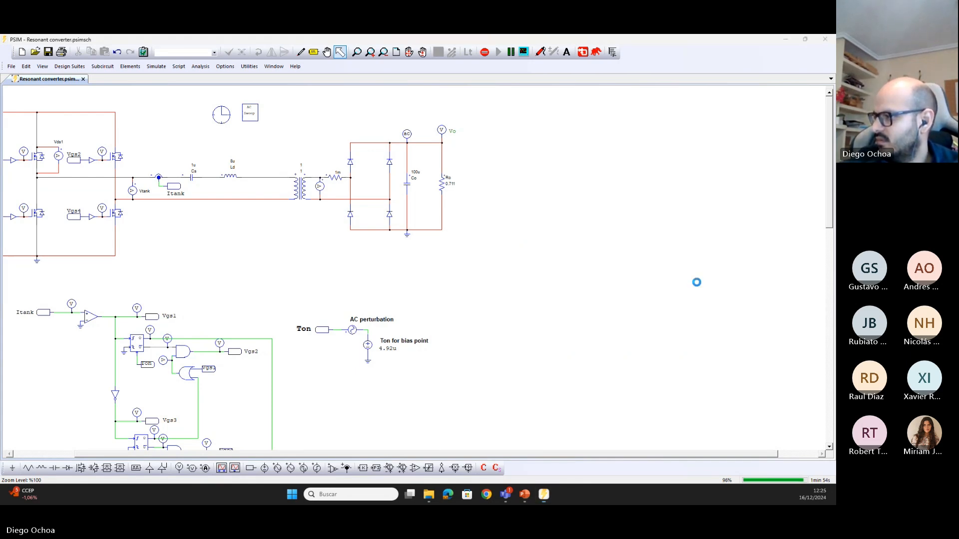
Maximize the AC sweep results window and show the amplitude and phase curves as a table of data points
{"action": "left_click", "coordinate": [641, 155]}
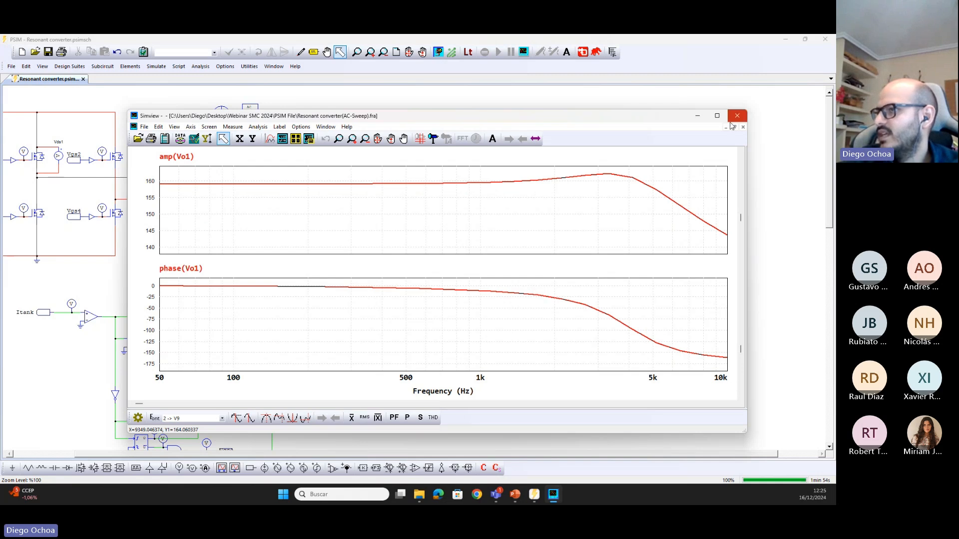
{"action": "left_click", "coordinate": [718, 115]}
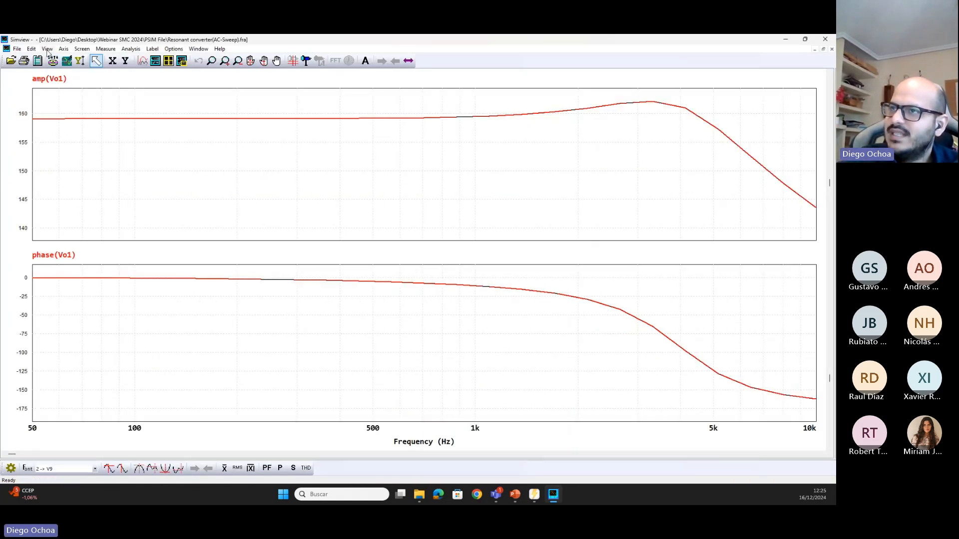
{"action": "left_click", "coordinate": [33, 49]}
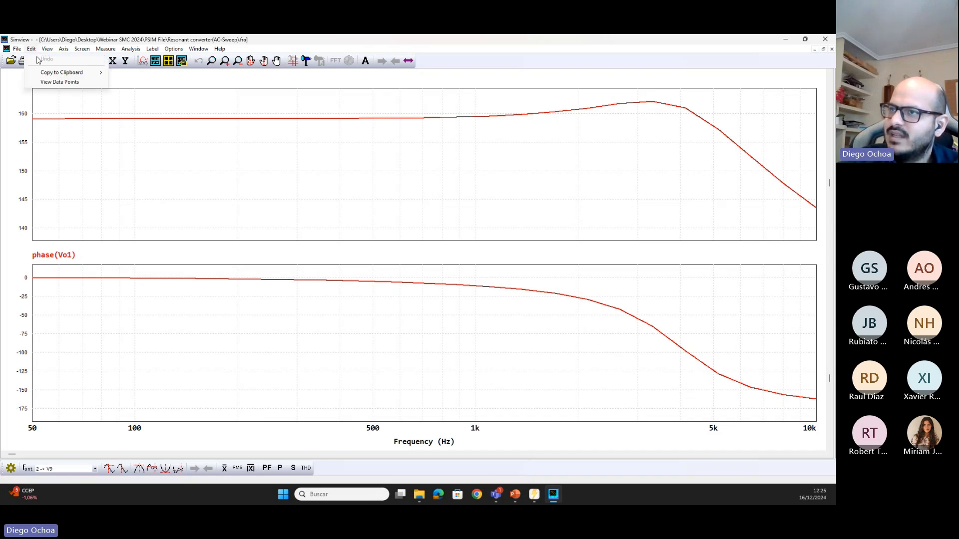
{"action": "left_click", "coordinate": [50, 84]}
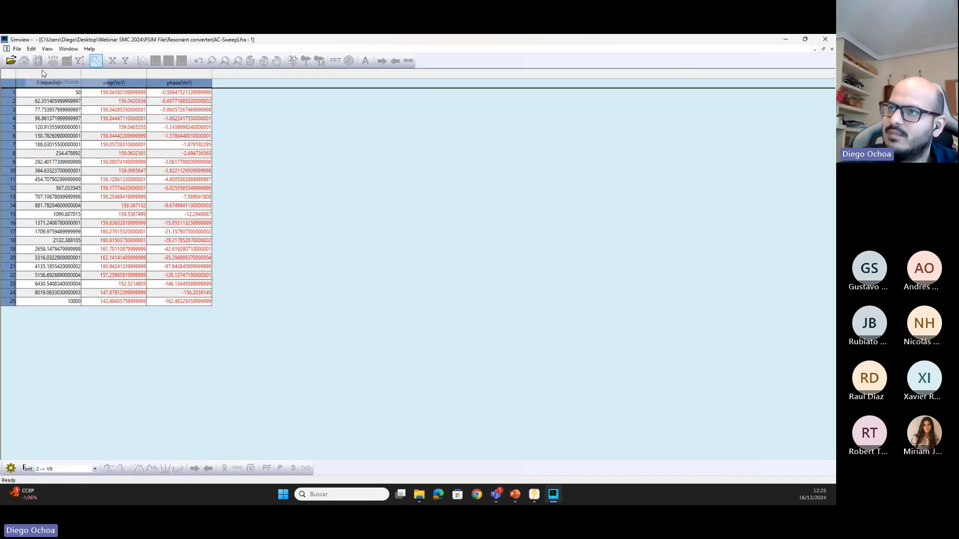
Save the sweep data as a tab separated text file named Gvd in the PSIM File folder, and close the data table
{"action": "left_click", "coordinate": [17, 49]}
{"action": "left_click", "coordinate": [38, 73]}
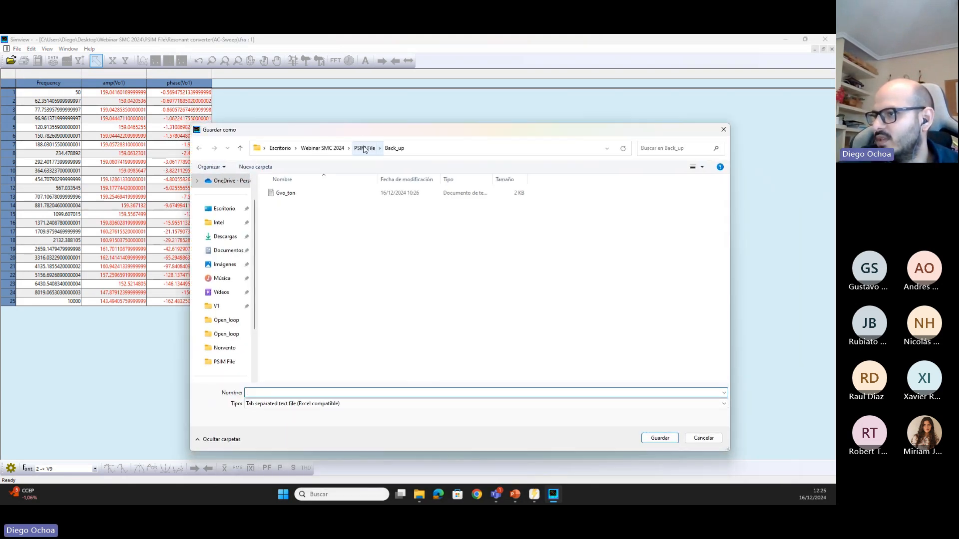
{"action": "left_click", "coordinate": [364, 148]}
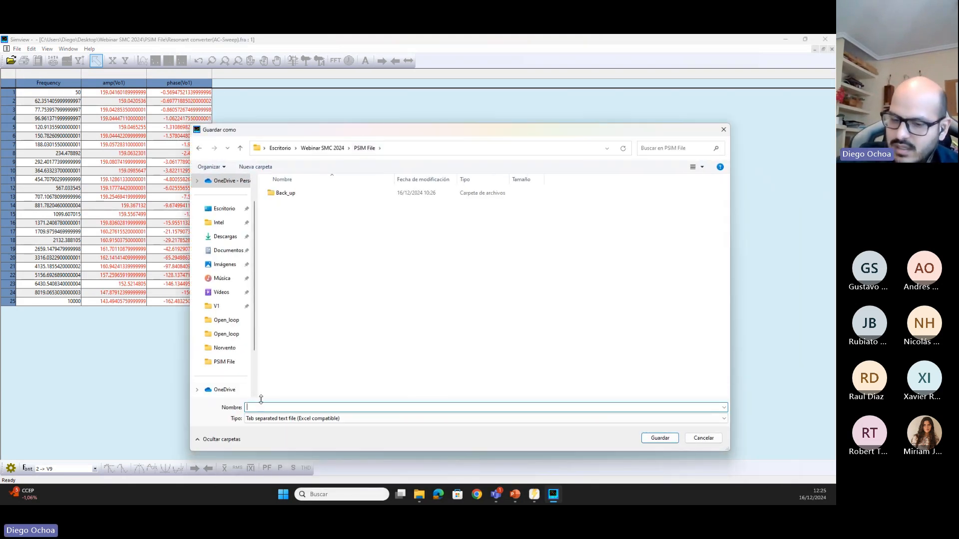
{"action": "type", "text": "Gvd"}
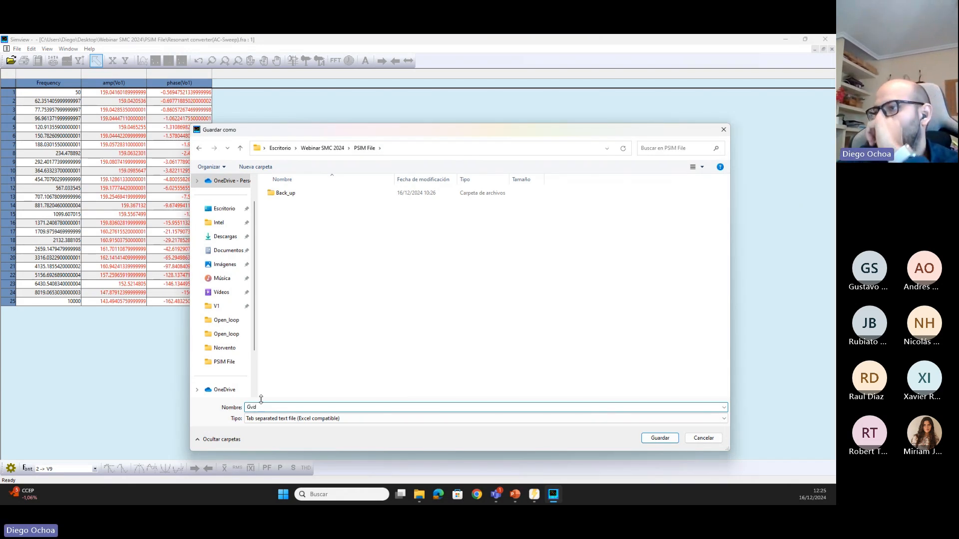
{"action": "left_click", "coordinate": [651, 437]}
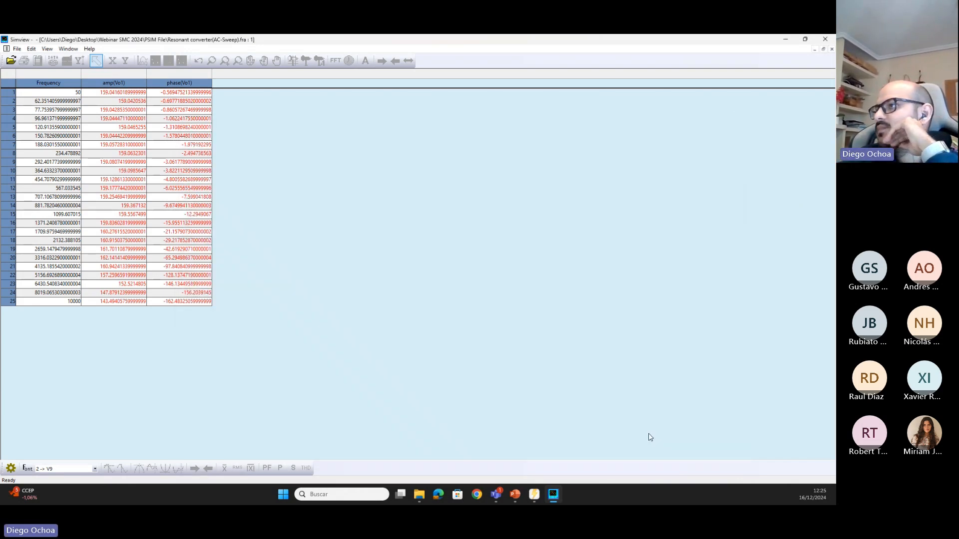
{"action": "left_click", "coordinate": [832, 49]}
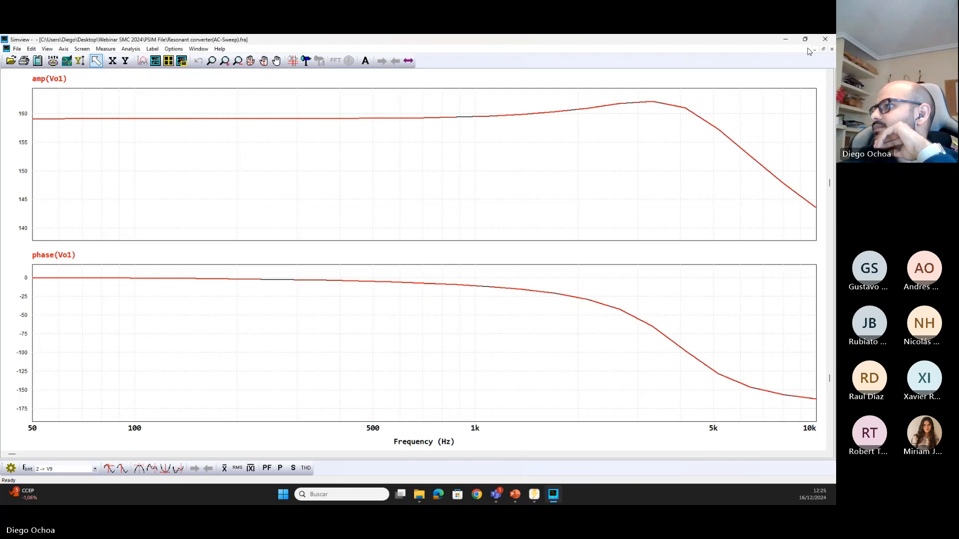
Launch SmartCtrl and start importing frequency response data from a txt file for a voltage mode controlled generic topology
{"action": "left_click", "coordinate": [534, 494]}
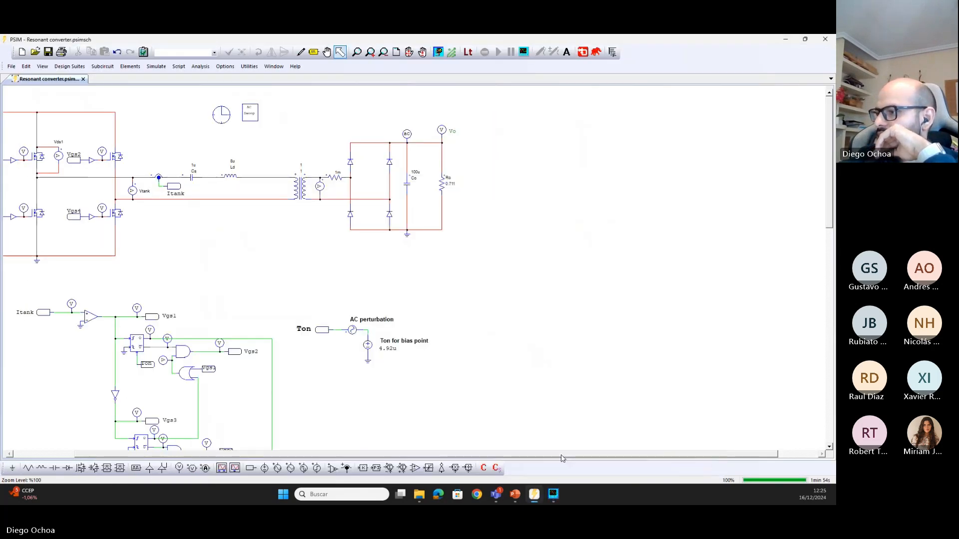
{"action": "left_click", "coordinate": [359, 493]}
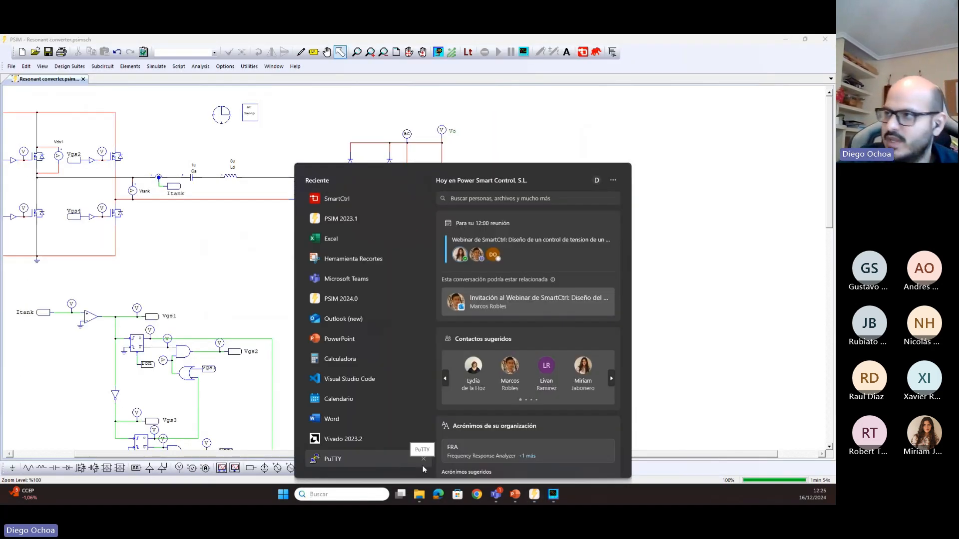
{"action": "left_click", "coordinate": [359, 201]}
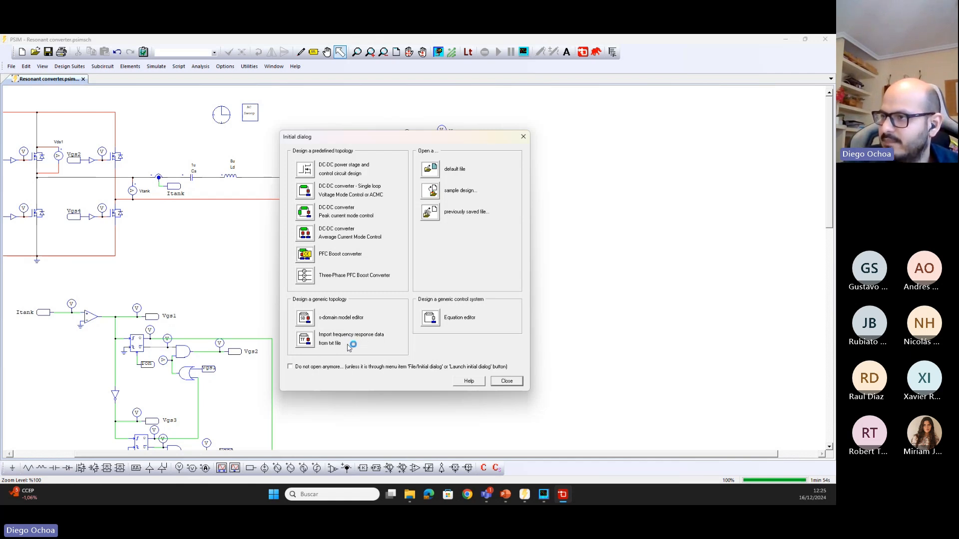
{"action": "left_click", "coordinate": [308, 340]}
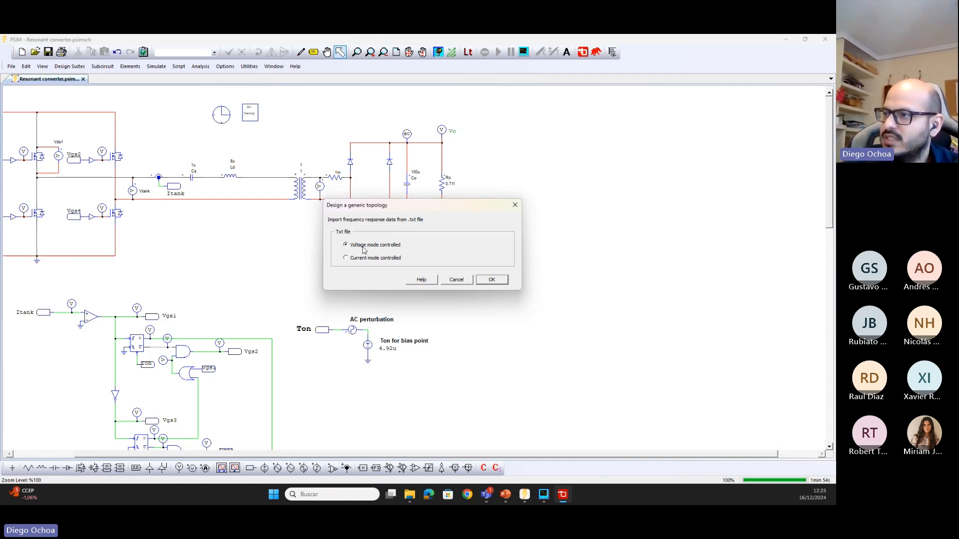
{"action": "left_click", "coordinate": [492, 280]}
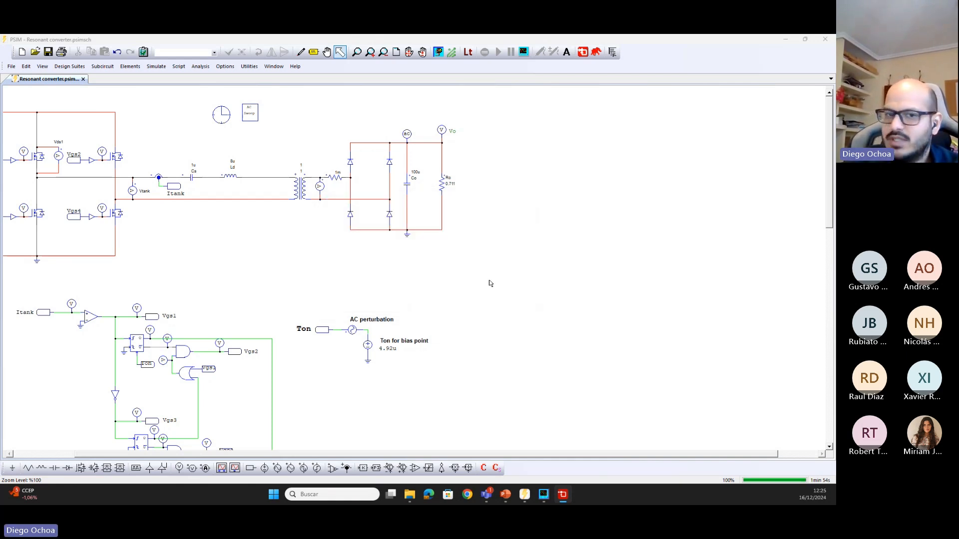
Load the Gvd text file from the PSIM File folder as the plant's frequency response
{"action": "left_click_drag", "start_coordinate": [432, 159], "coordinate": [416, 159]}
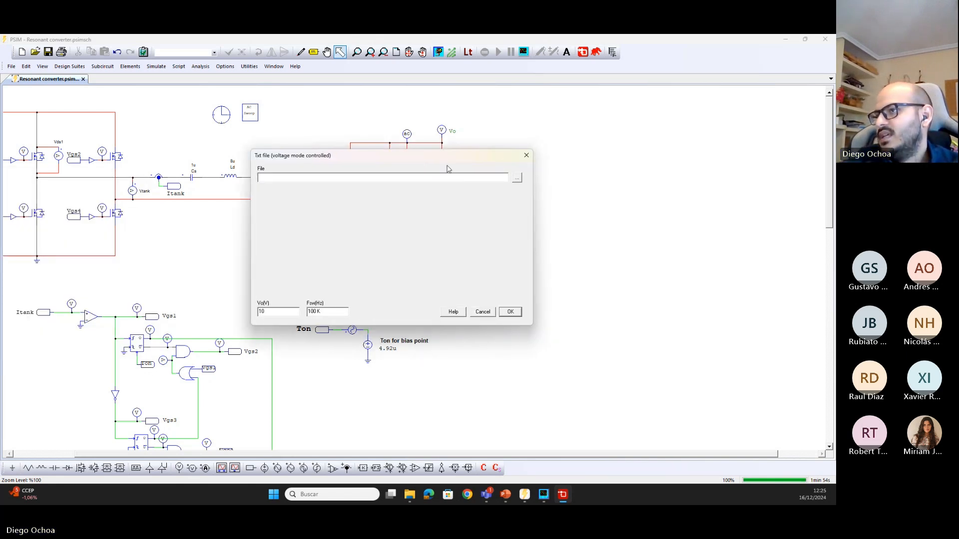
{"action": "left_click", "coordinate": [518, 180]}
{"action": "left_click_drag", "start_coordinate": [503, 134], "coordinate": [452, 124]}
{"action": "left_click", "coordinate": [378, 136]}
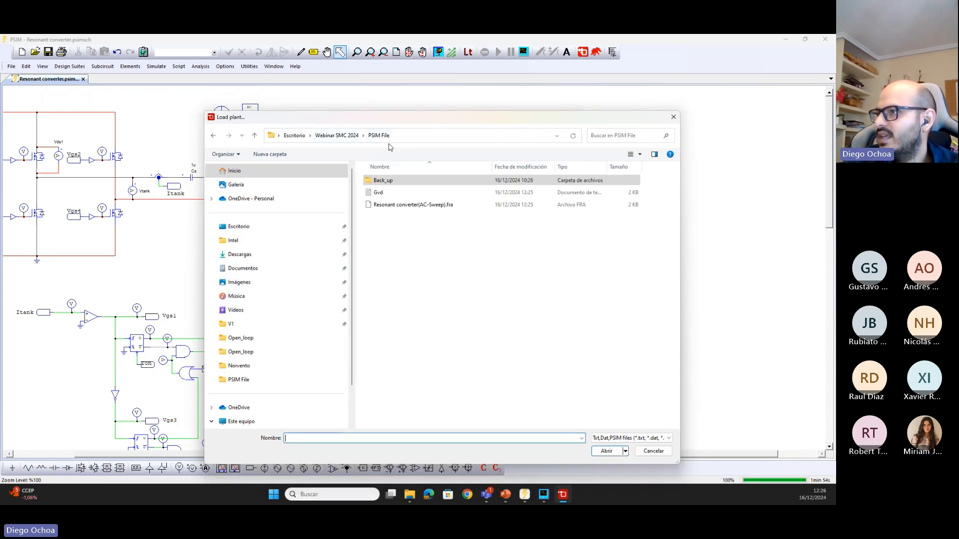
{"action": "left_click", "coordinate": [389, 196]}
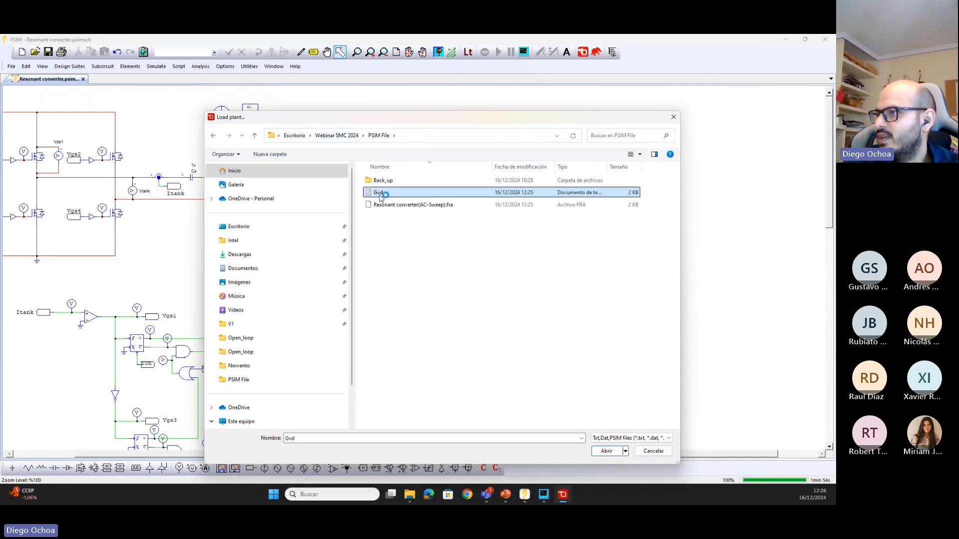
{"action": "left_click", "coordinate": [618, 448]}
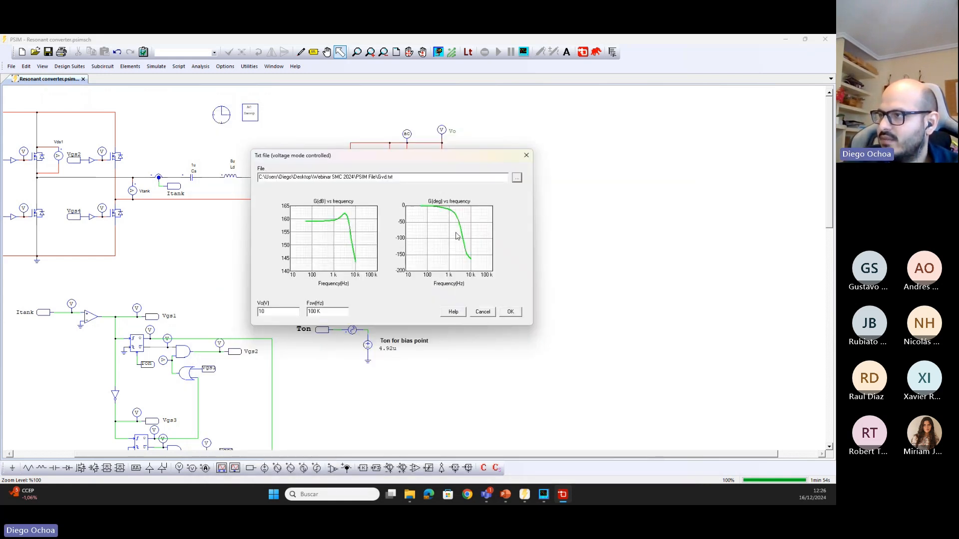
Set the output voltage Vo to 400 V and update the switching frequency Fsw for the imported plant
{"action": "double_click", "coordinate": [292, 311]}
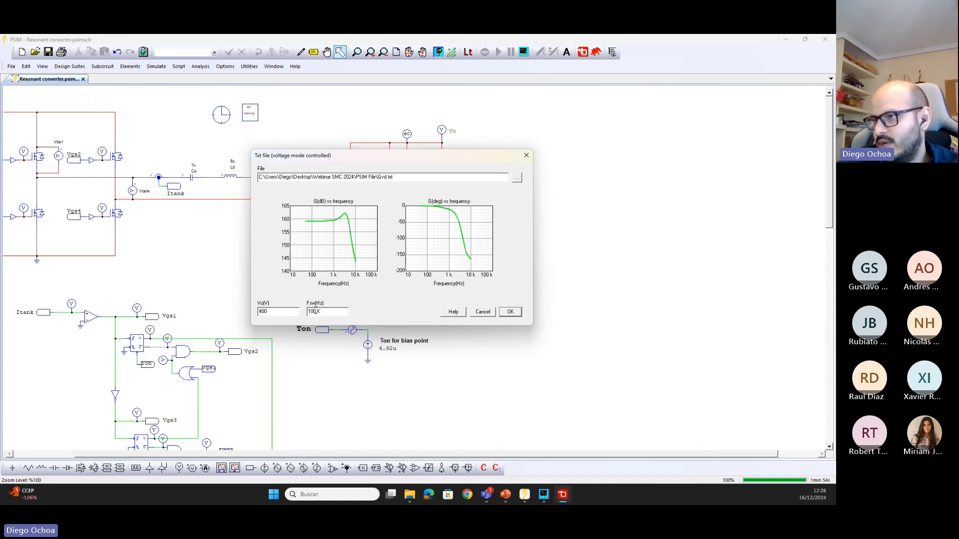
{"action": "left_click", "coordinate": [316, 310]}
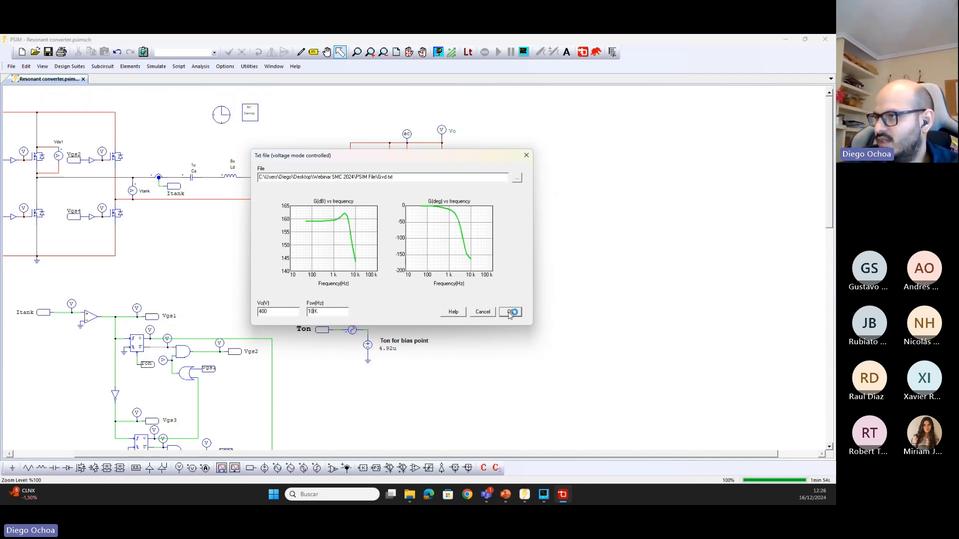
Accept the plant, use a voltage divider sensor with Vref 2.5 V and its gain calculated from Vref, and select a PI compensator
{"action": "left_click", "coordinate": [510, 313]}
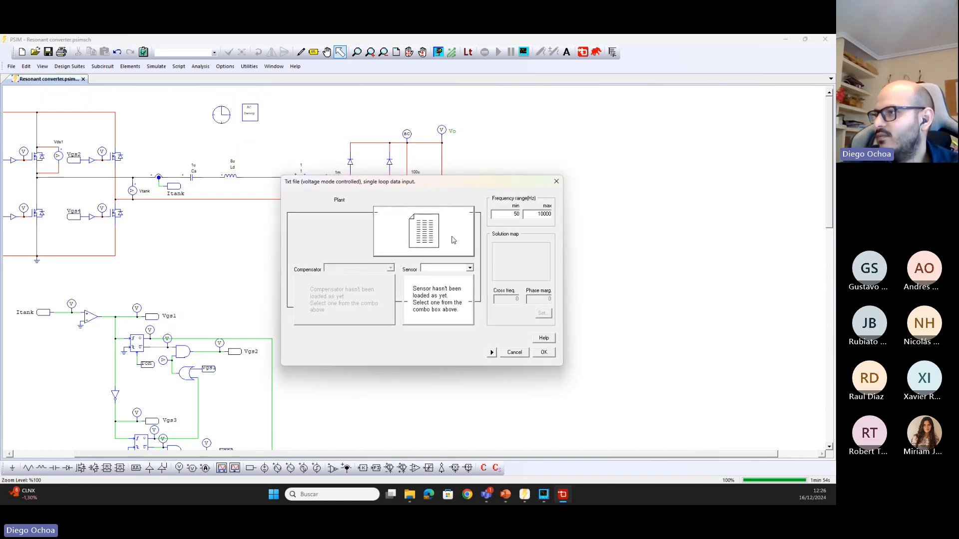
{"action": "left_click", "coordinate": [470, 269]}
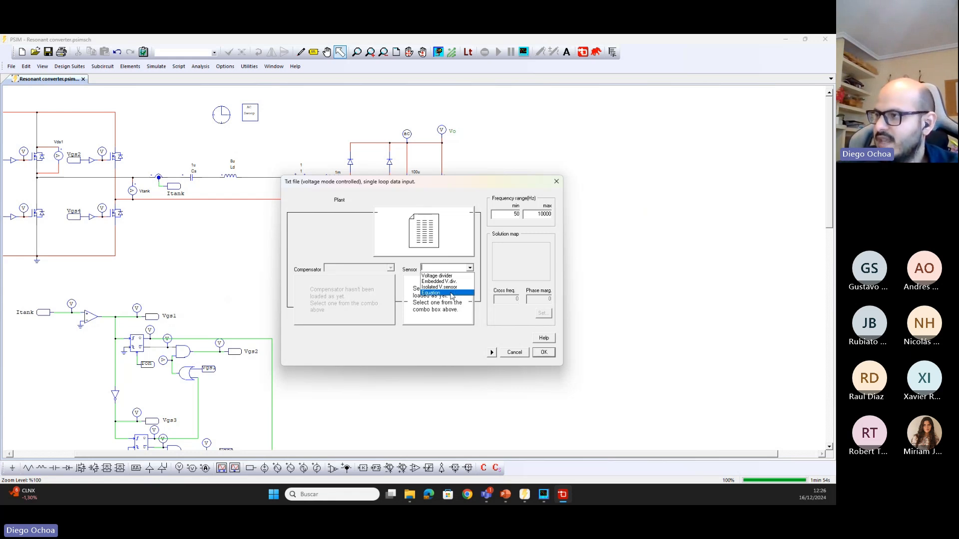
{"action": "left_click", "coordinate": [446, 281]}
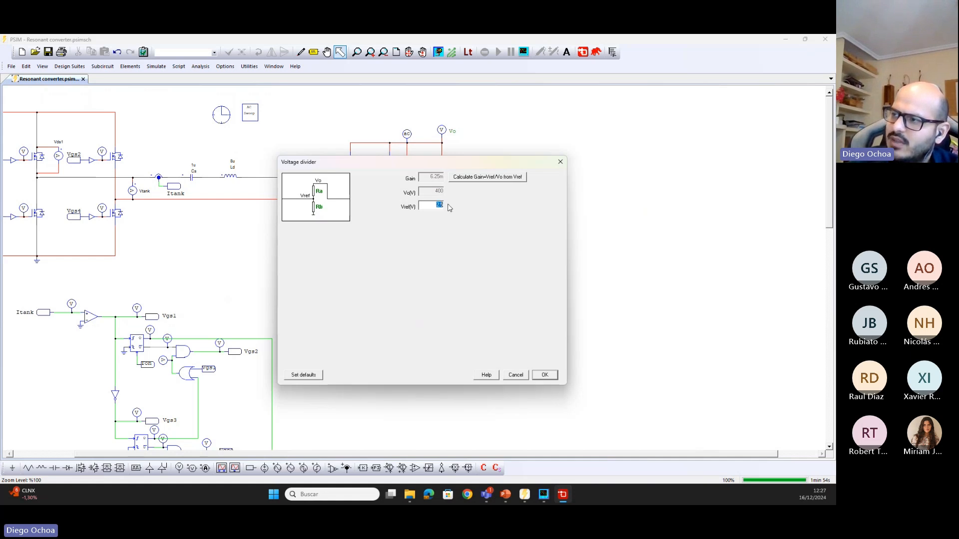
{"action": "left_click", "coordinate": [469, 178]}
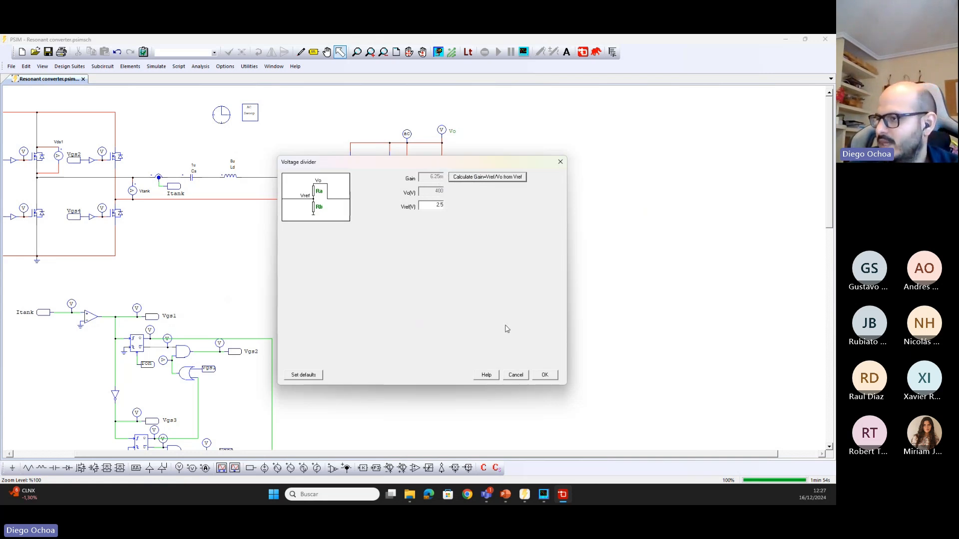
{"action": "left_click", "coordinate": [544, 374]}
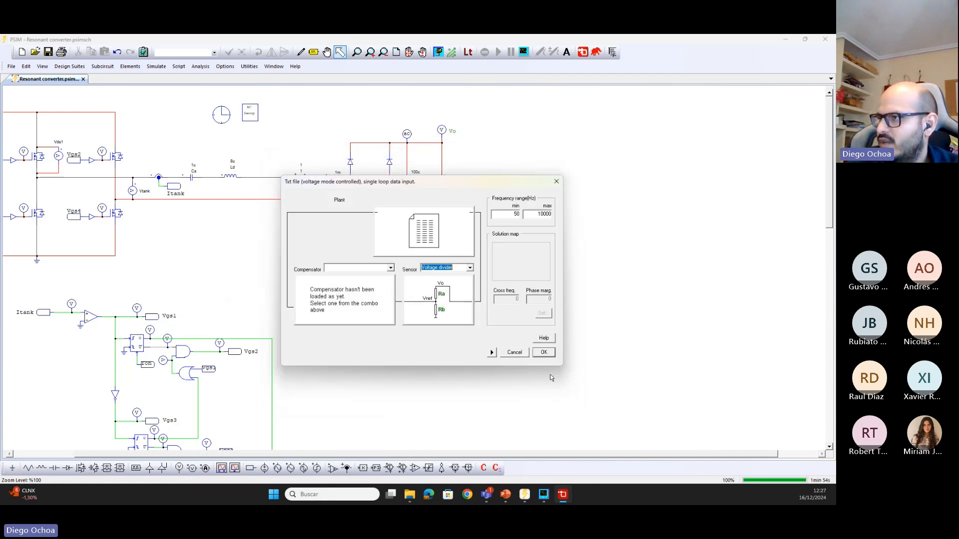
{"action": "left_click", "coordinate": [390, 269]}
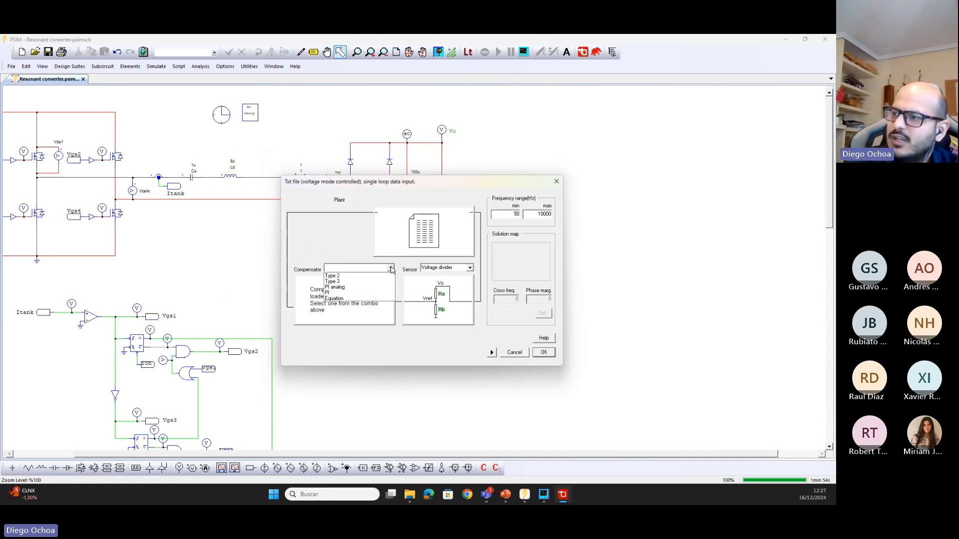
{"action": "left_click", "coordinate": [343, 294]}
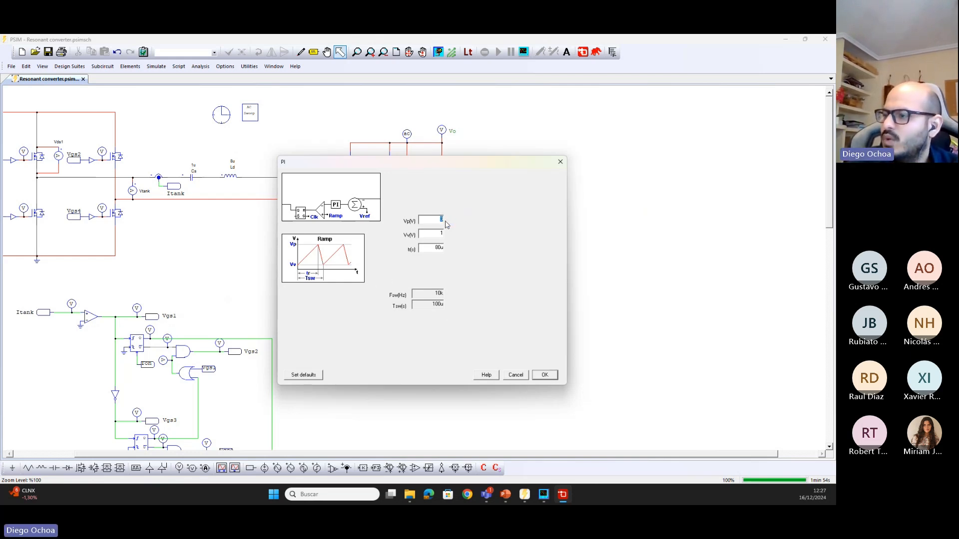
Switch to the PowerPoint webinar slides and examine the ramp diagram and Gmod formula on slide 23, covering Vp, Vv, tr and Tsw
{"action": "left_click", "coordinate": [505, 495]}
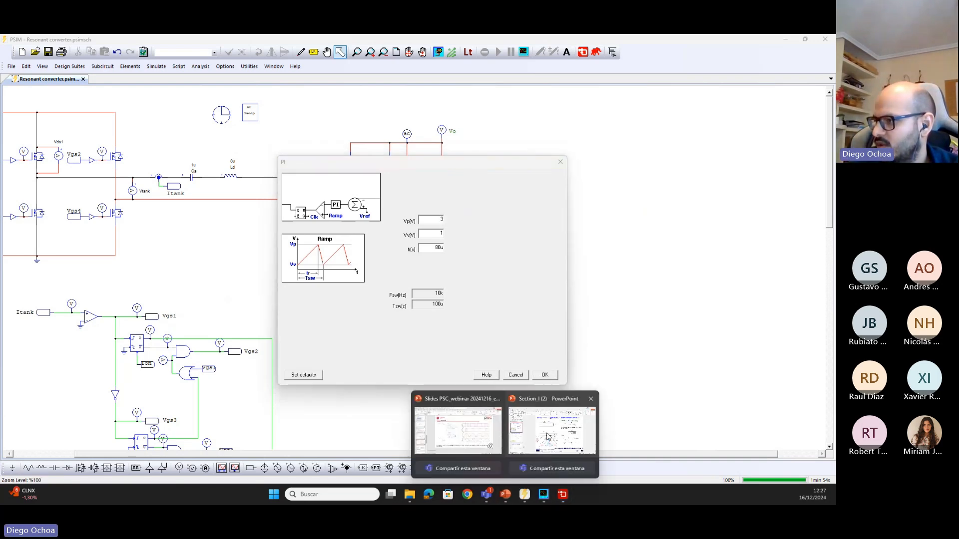
{"action": "left_click", "coordinate": [446, 431]}
{"action": "scroll", "coordinate": [72, 329], "scroll_direction": "down", "scroll_amount": 3}
{"action": "left_click", "coordinate": [72, 355]}
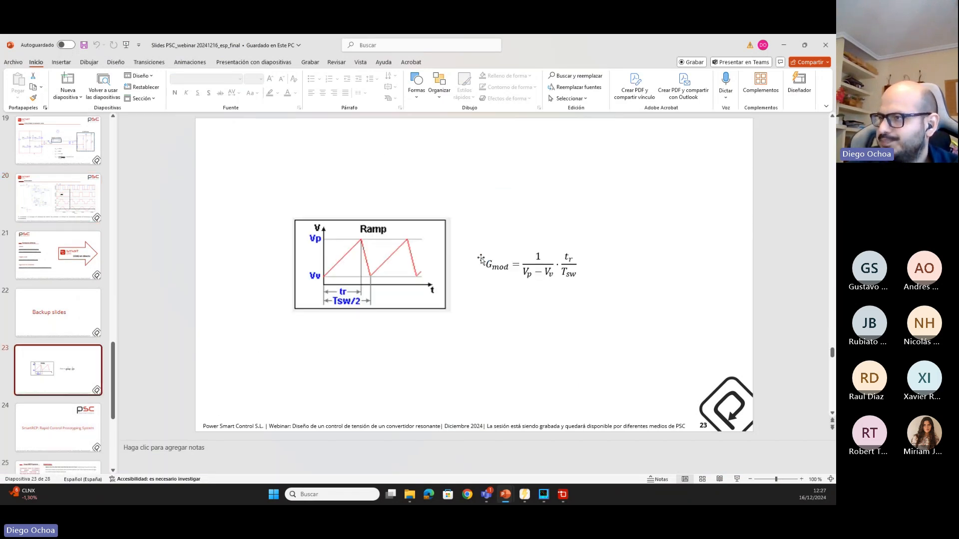
{"action": "left_click", "coordinate": [530, 273]}
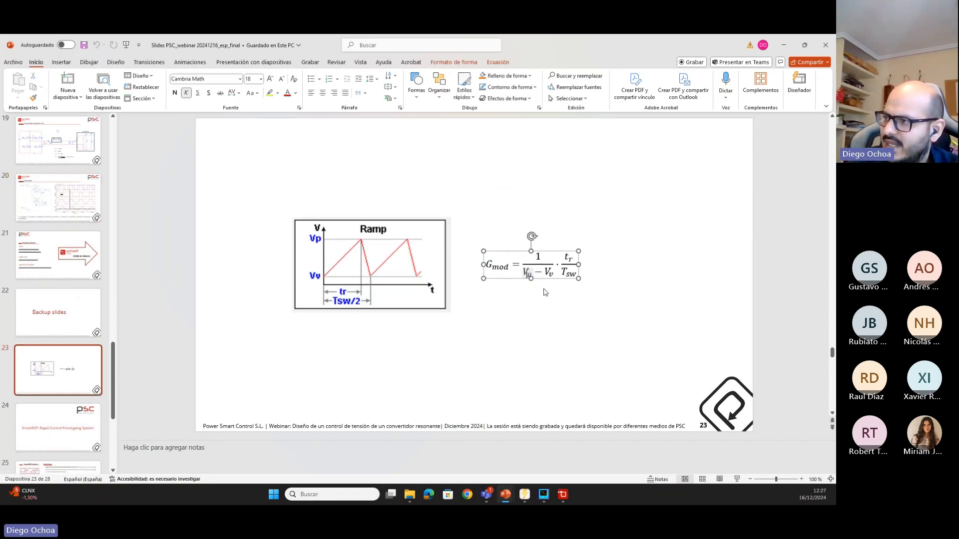
{"action": "left_click", "coordinate": [551, 273]}
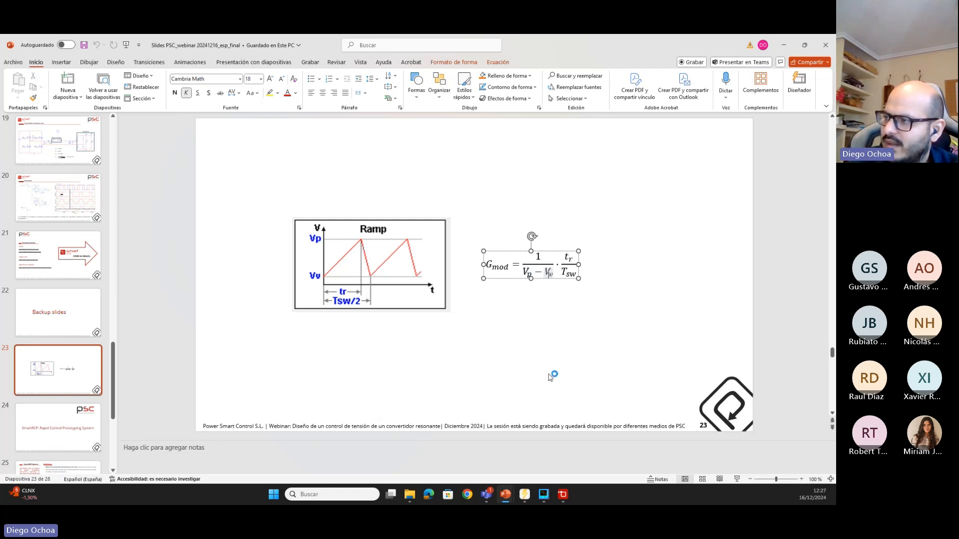
{"action": "left_click", "coordinate": [573, 271]}
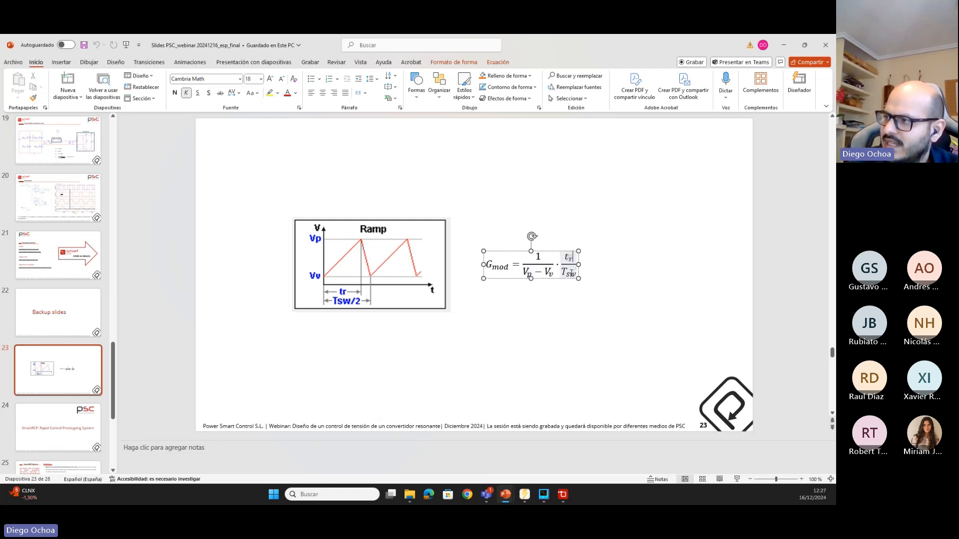
{"action": "left_click", "coordinate": [604, 348]}
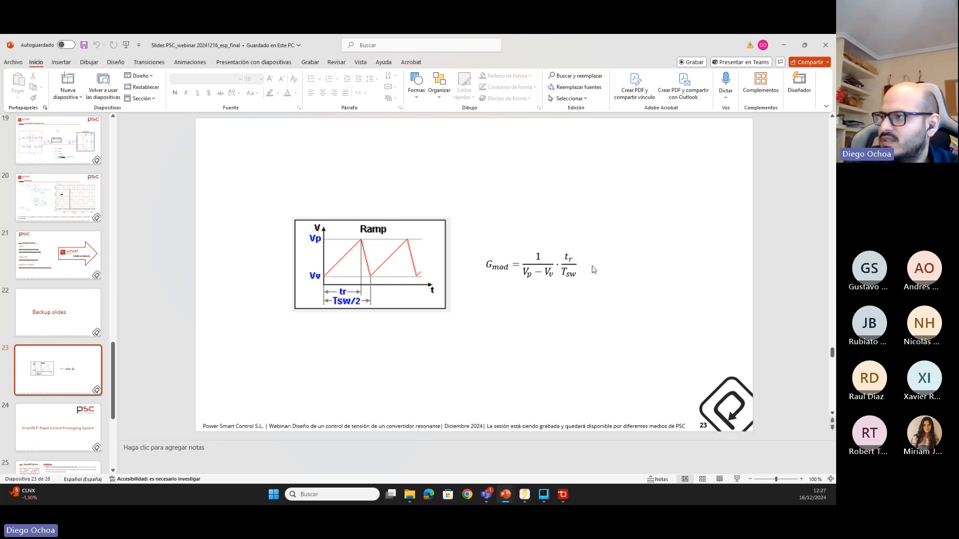
{"action": "left_click", "coordinate": [528, 274]}
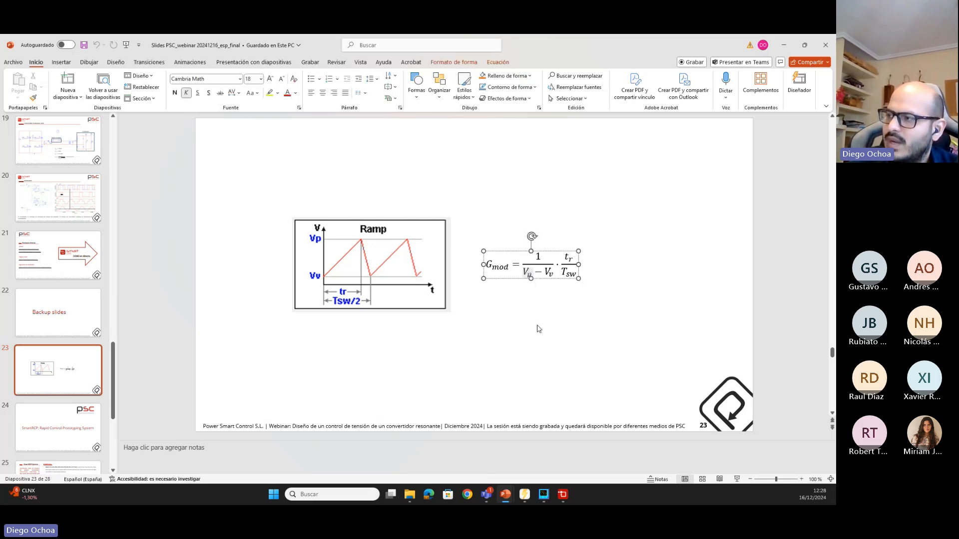
{"action": "left_click", "coordinate": [551, 276]}
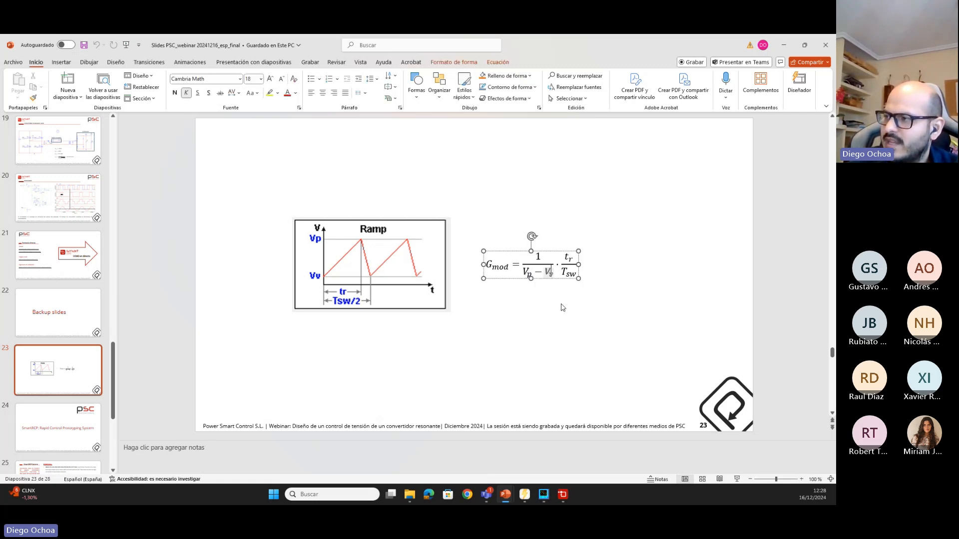
{"action": "left_click", "coordinate": [570, 258]}
{"action": "left_click", "coordinate": [573, 315]}
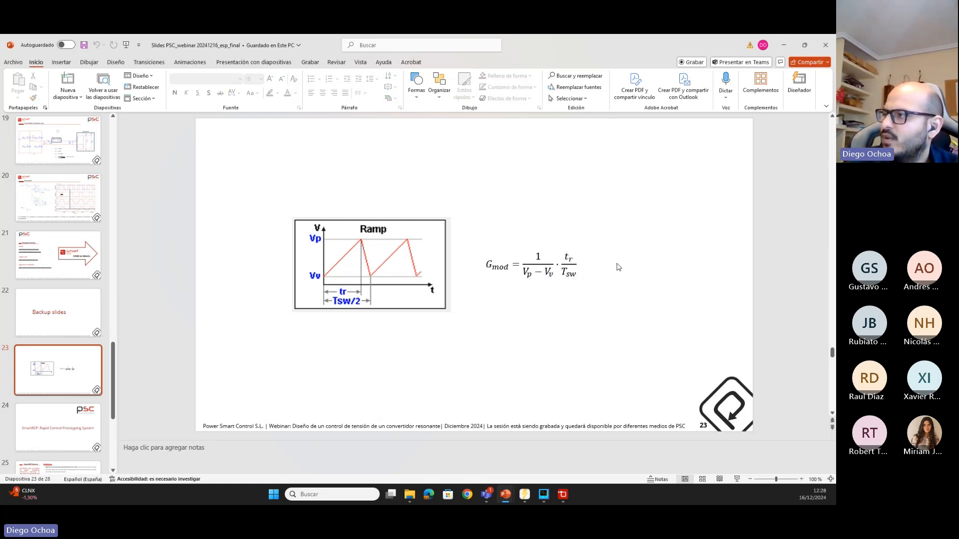
{"action": "left_click", "coordinate": [782, 48]}
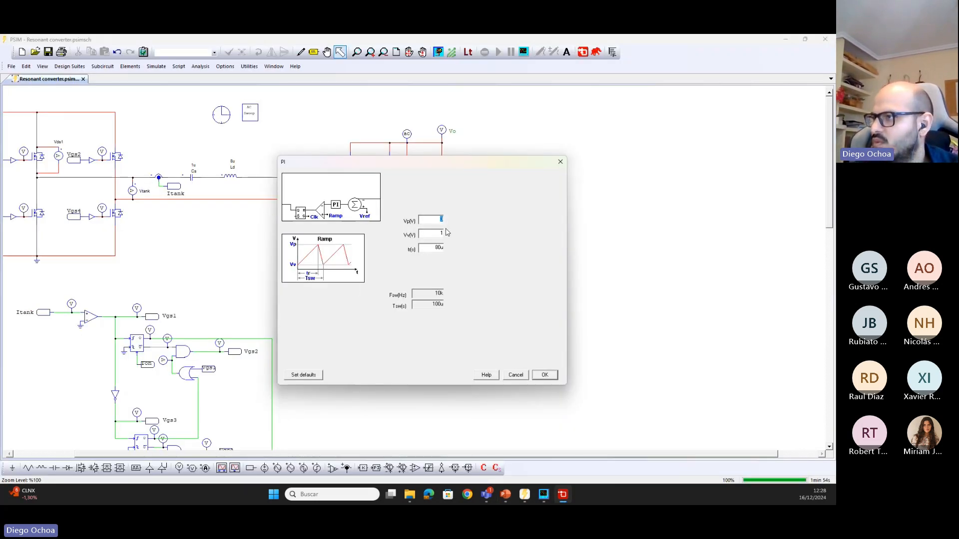
Configure the PI compensator's modulator ramp with Vp 1 V, Vv 0 V and rise time tr 100u
{"action": "type", "text": "1"}
{"action": "left_click_drag", "start_coordinate": [438, 233], "coordinate": [456, 229]}
{"action": "type", "text": "0"}
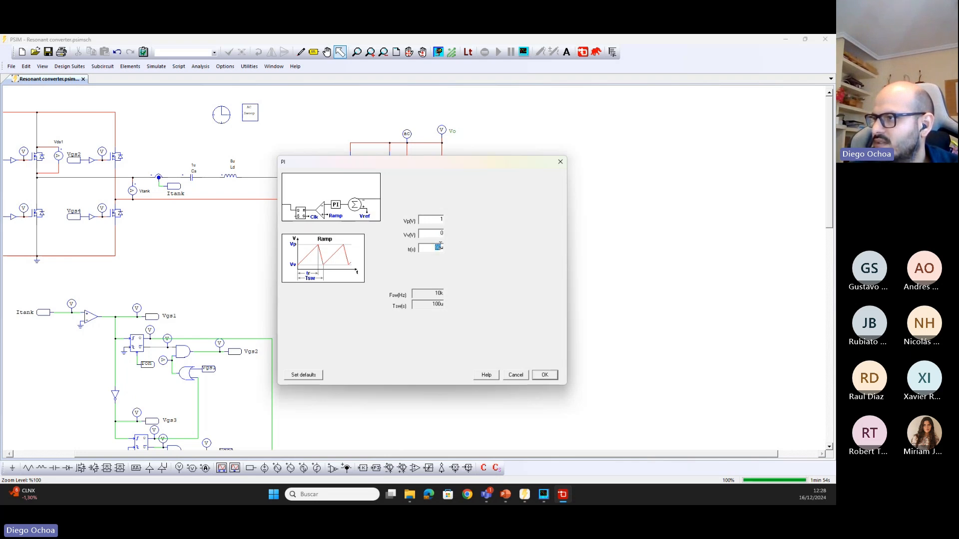
{"action": "type", "text": "1"}
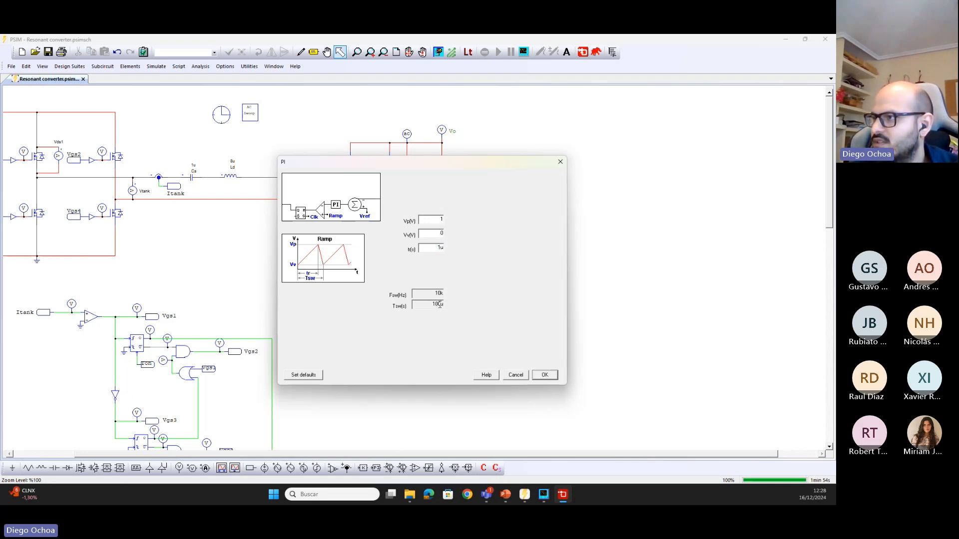
{"action": "type", "text": "00"}
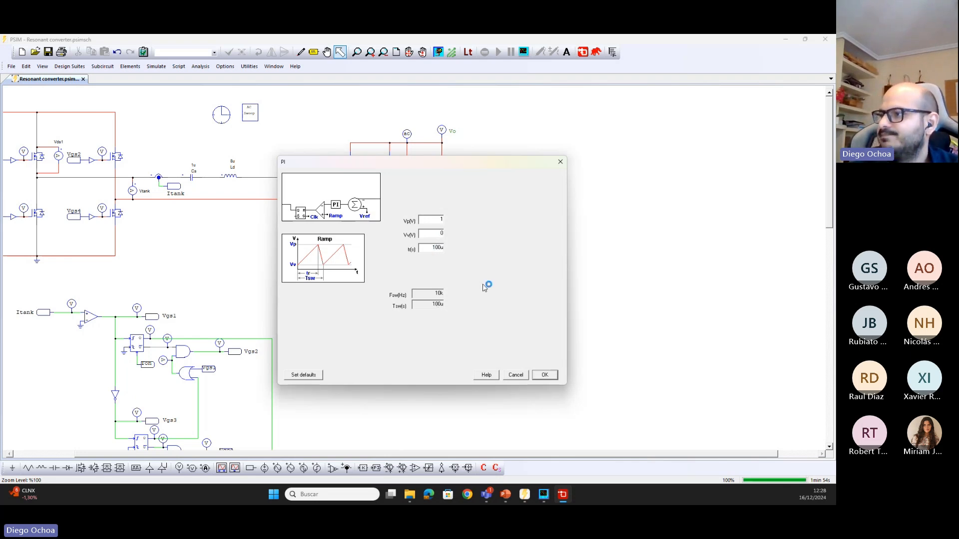
{"action": "left_click", "coordinate": [543, 375]}
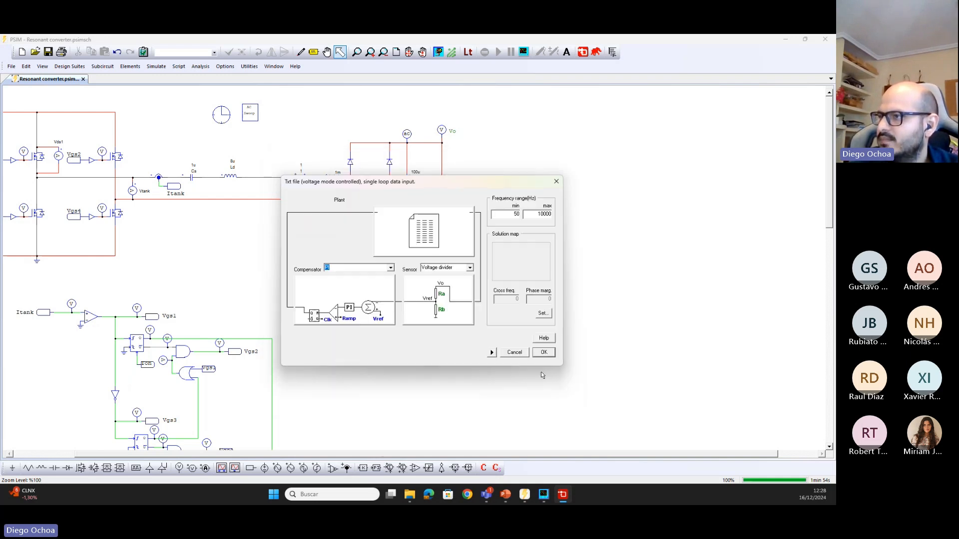
Set the loop's cross frequency to 4k and phase margin to 50 on the solution map, and generate the control design
{"action": "left_click", "coordinate": [542, 315]}
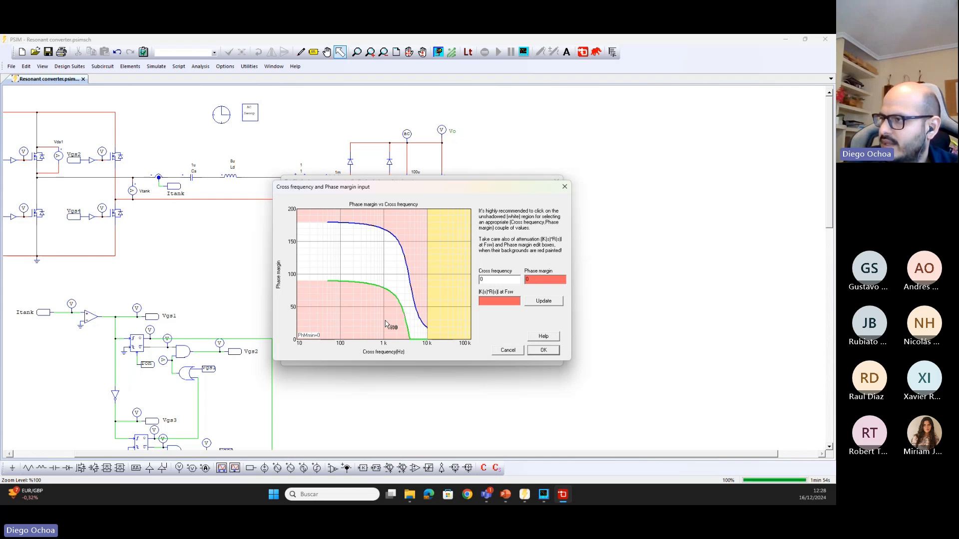
{"action": "left_click", "coordinate": [409, 306]}
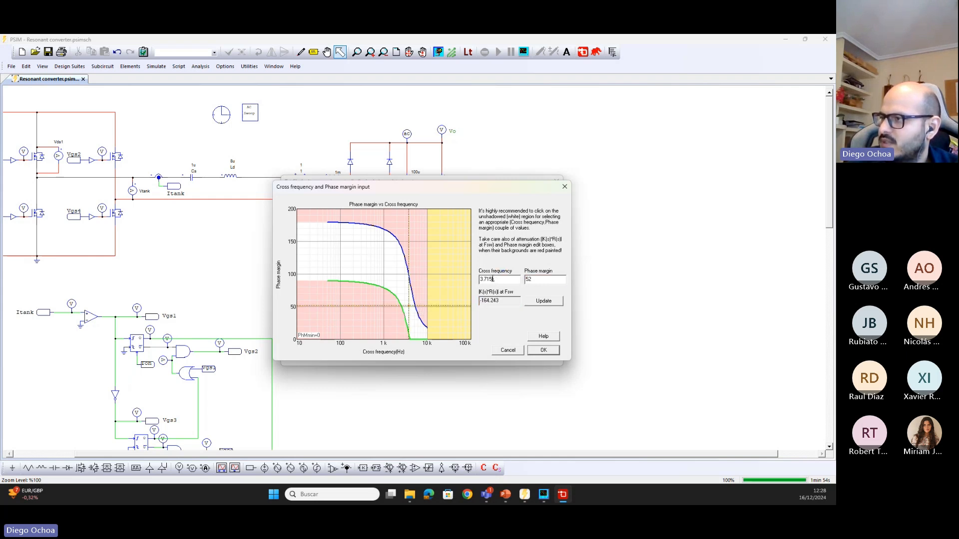
{"action": "left_click_drag", "start_coordinate": [491, 279], "coordinate": [477, 280]}
{"action": "type", "text": "4k"}
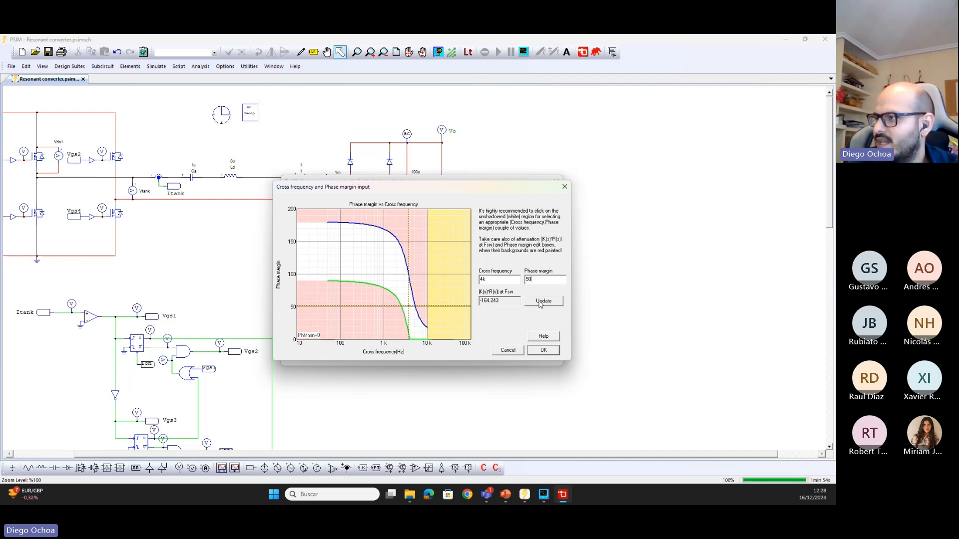
{"action": "left_click", "coordinate": [540, 303]}
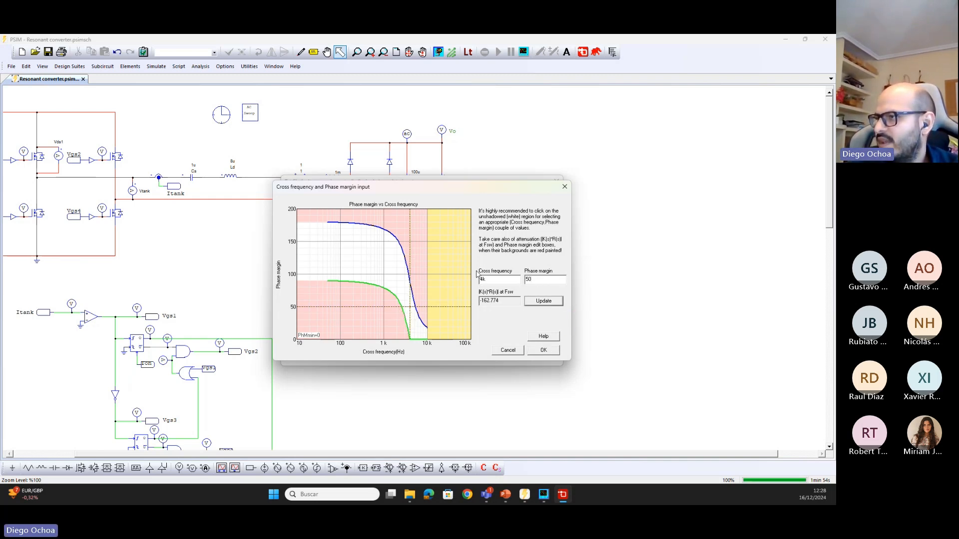
{"action": "left_click", "coordinate": [546, 351]}
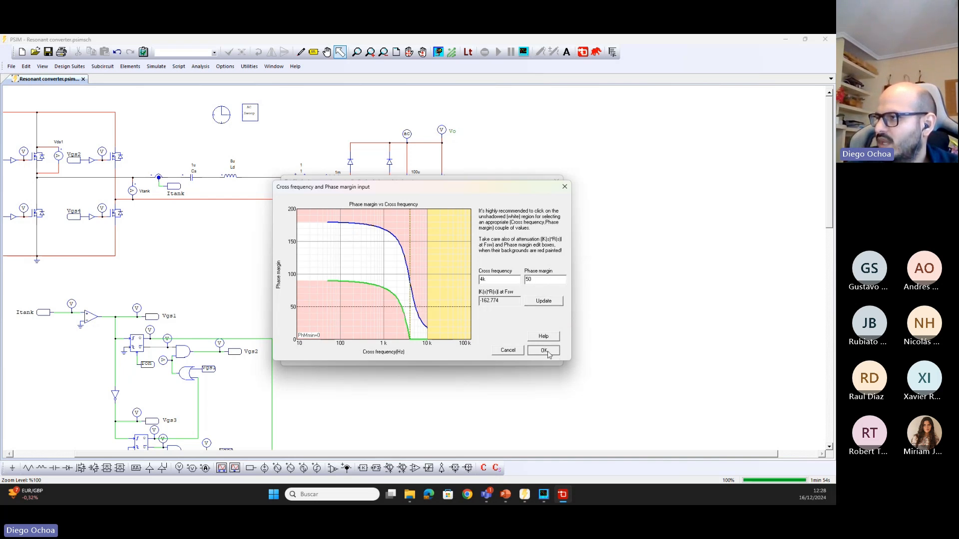
{"action": "left_click", "coordinate": [543, 353]}
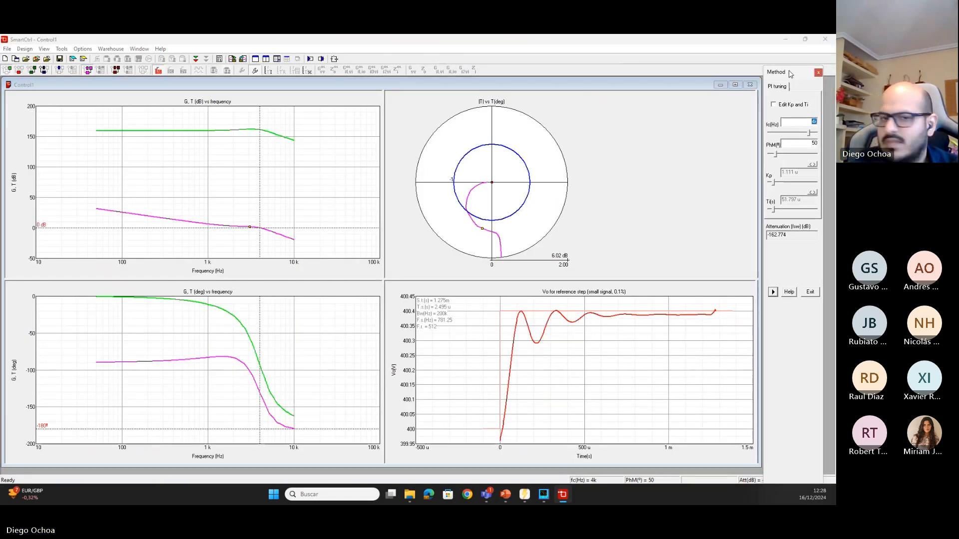
Move the solution map beside the polar plot and examine the PI compensator's gains and transfer function coefficients in the output data
{"action": "left_click_drag", "start_coordinate": [338, 245], "coordinate": [608, 105]}
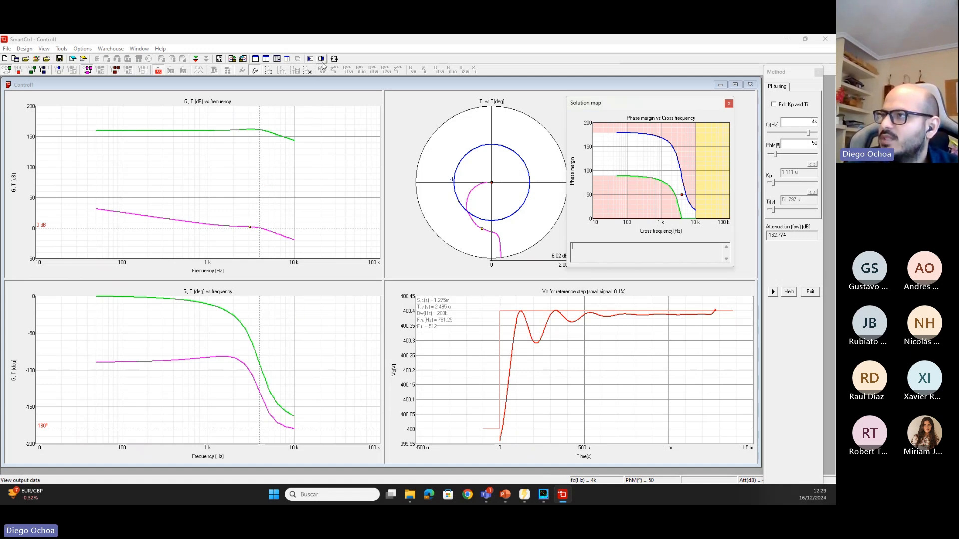
{"action": "left_click", "coordinate": [322, 60]}
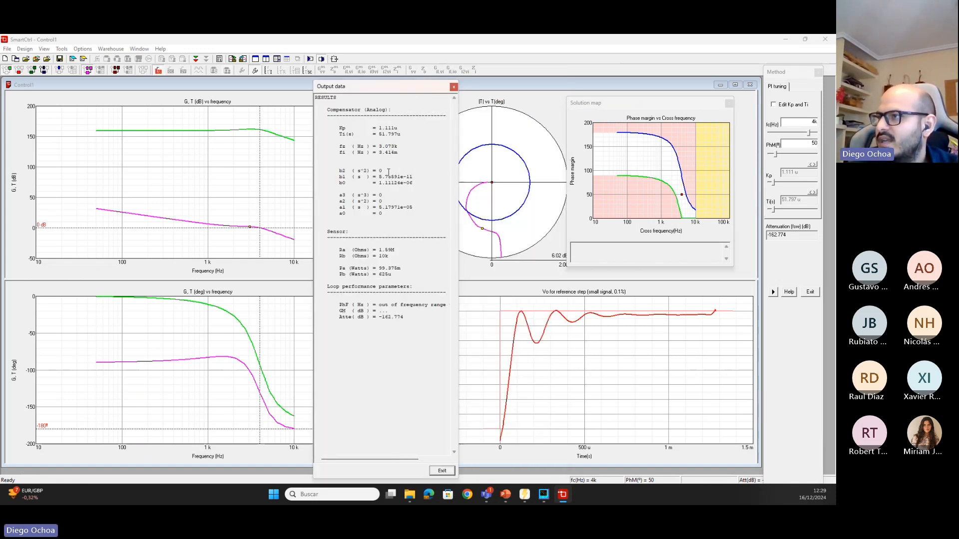
{"action": "left_click_drag", "start_coordinate": [413, 208], "coordinate": [396, 168]}
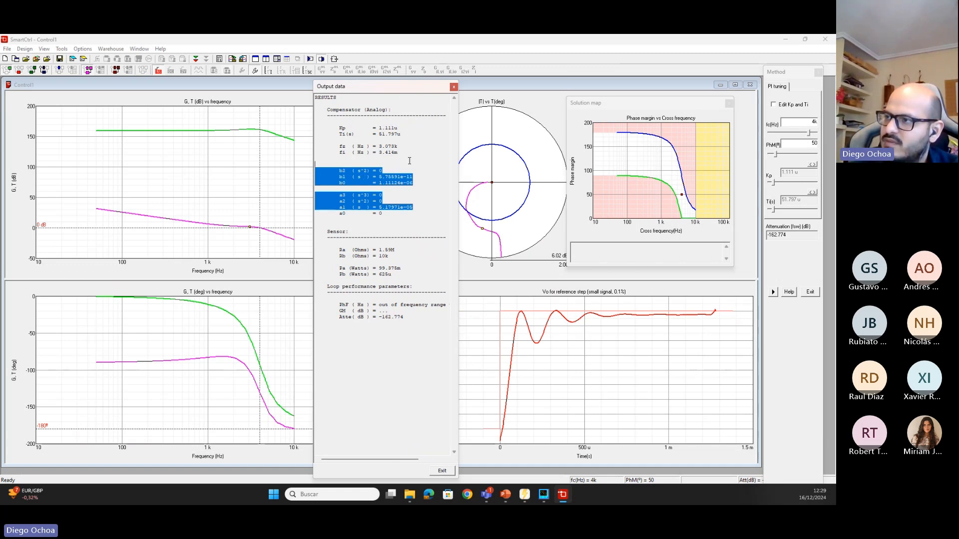
{"action": "left_click", "coordinate": [400, 169]}
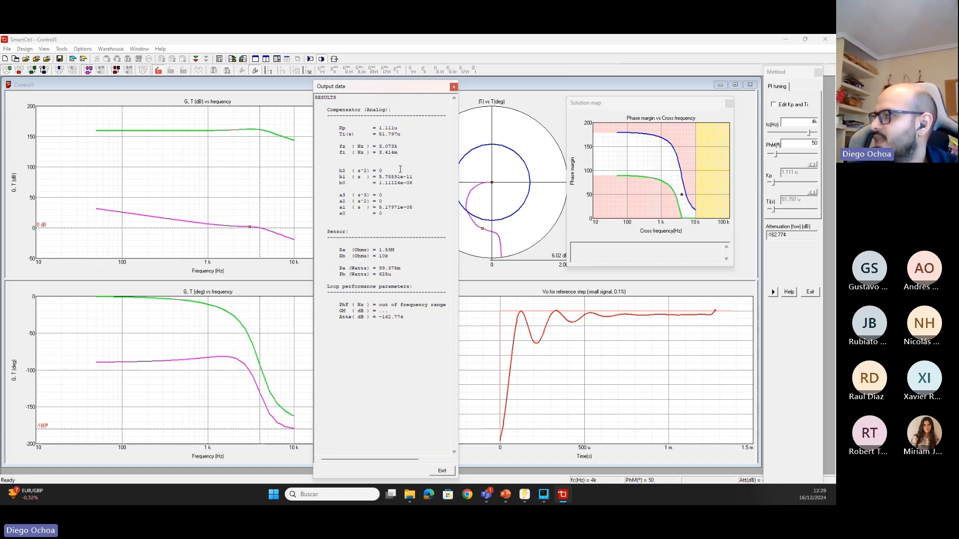
{"action": "mouse_move", "coordinate": [522, 493]}
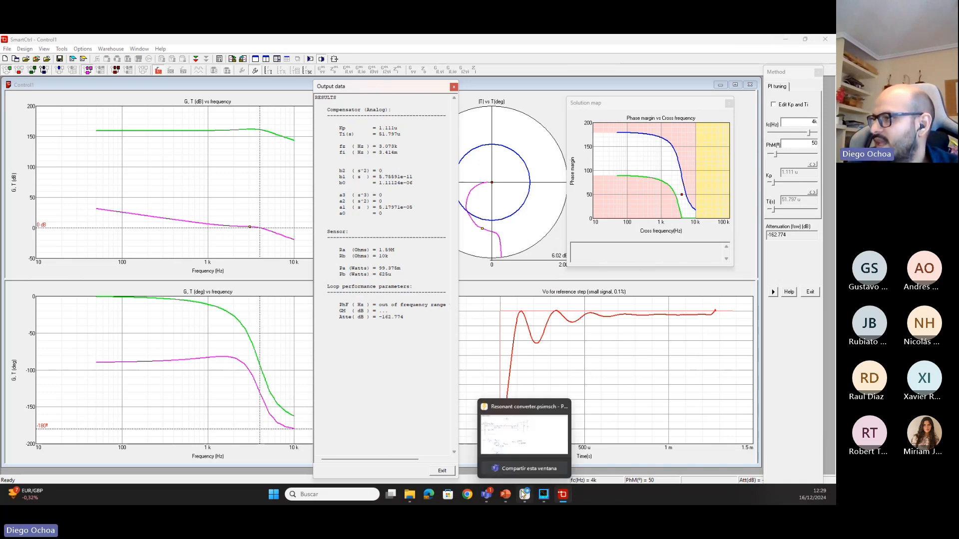
{"action": "left_click", "coordinate": [454, 87]}
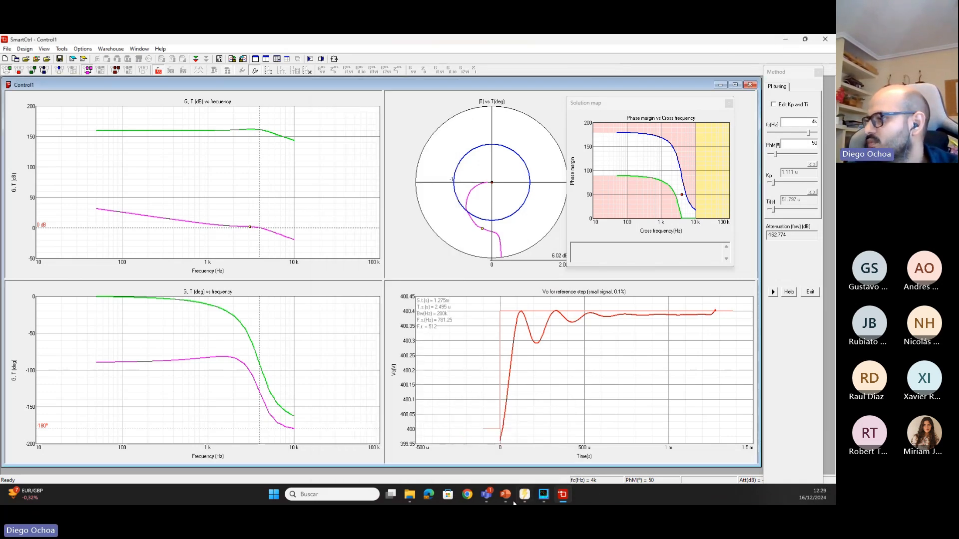
Switch to PSIM and delete the AC perturbation source and the Ton bias-point source with their texts and ground, keeping the Ton label
{"action": "left_click", "coordinate": [528, 495]}
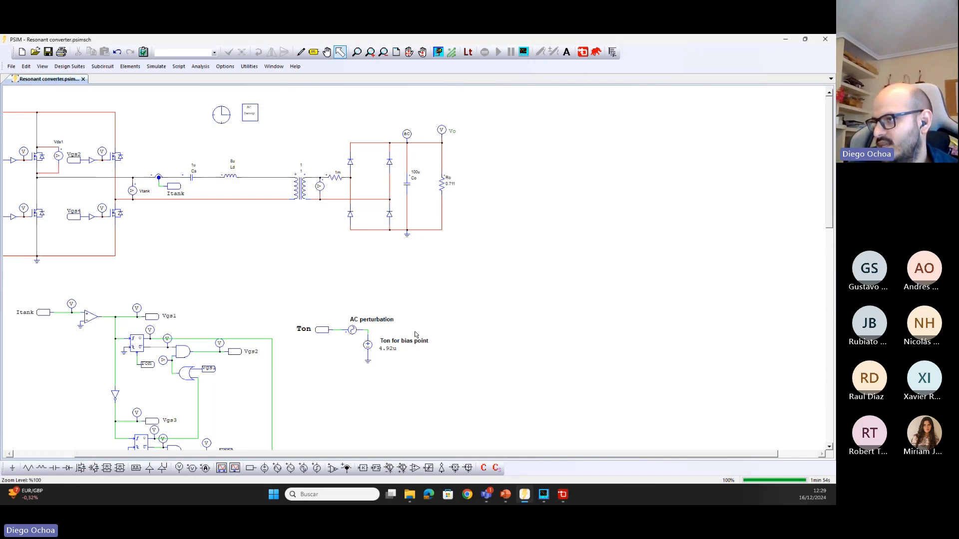
{"action": "scroll", "coordinate": [347, 343], "scroll_direction": "up", "scroll_amount": 2}
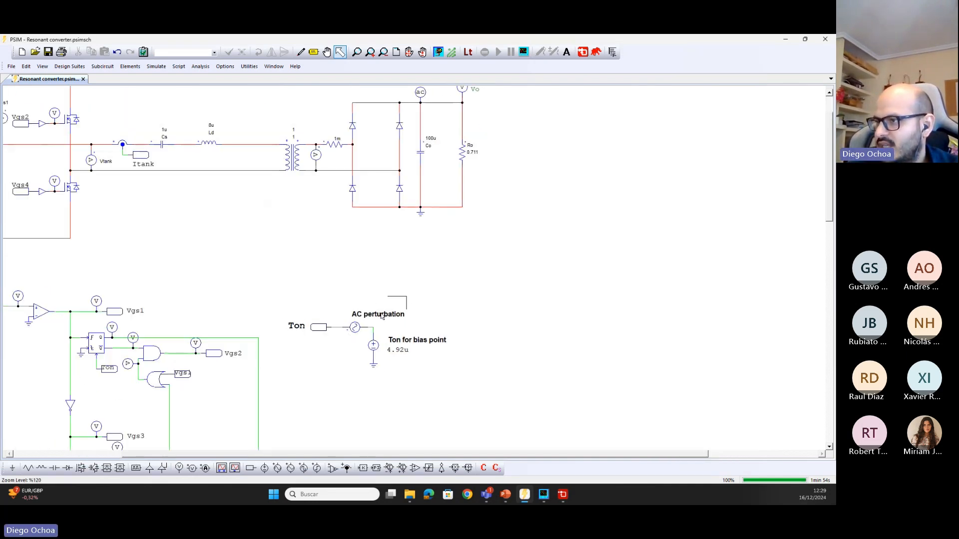
{"action": "left_click_drag", "start_coordinate": [380, 313], "coordinate": [331, 339]}
{"action": "left_click_drag", "start_coordinate": [480, 297], "coordinate": [327, 404]}
{"action": "key", "text": "Delete"}
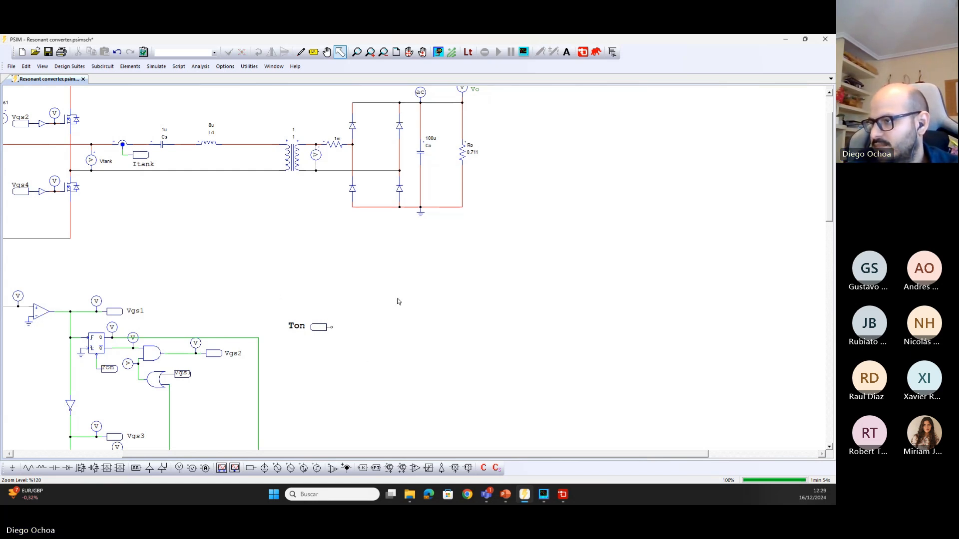
Place a proportional-integral controller beside the Ton label and set its gain to 1.11u, taken from Kp in SmartCtrl
{"action": "left_click", "coordinate": [375, 468]}
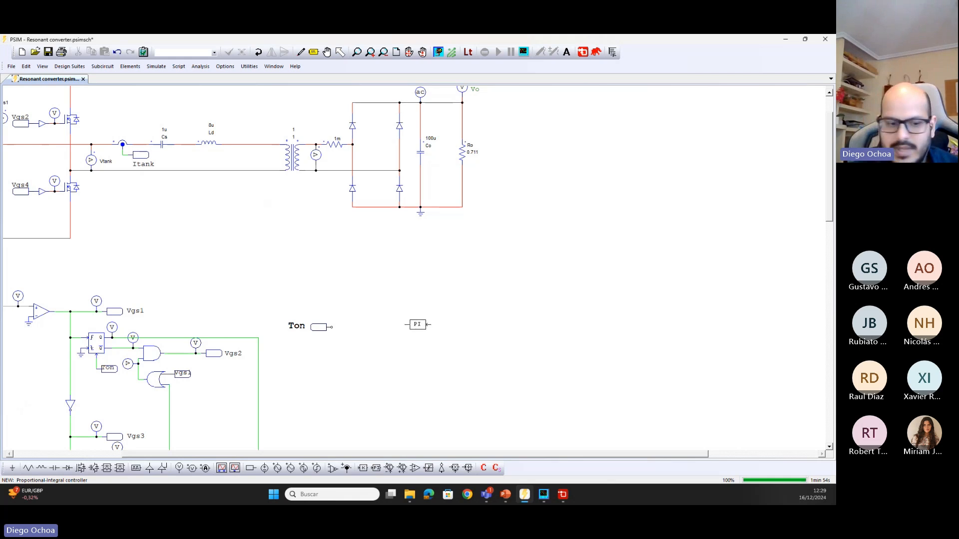
{"action": "left_click", "coordinate": [417, 324]}
{"action": "double_click", "coordinate": [418, 327]}
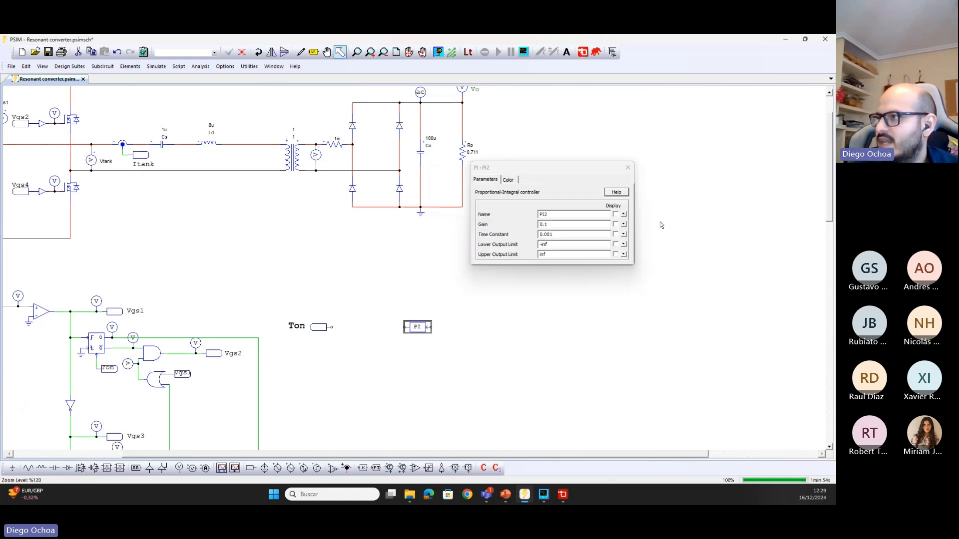
{"action": "double_click", "coordinate": [556, 224]}
{"action": "left_click", "coordinate": [569, 492]}
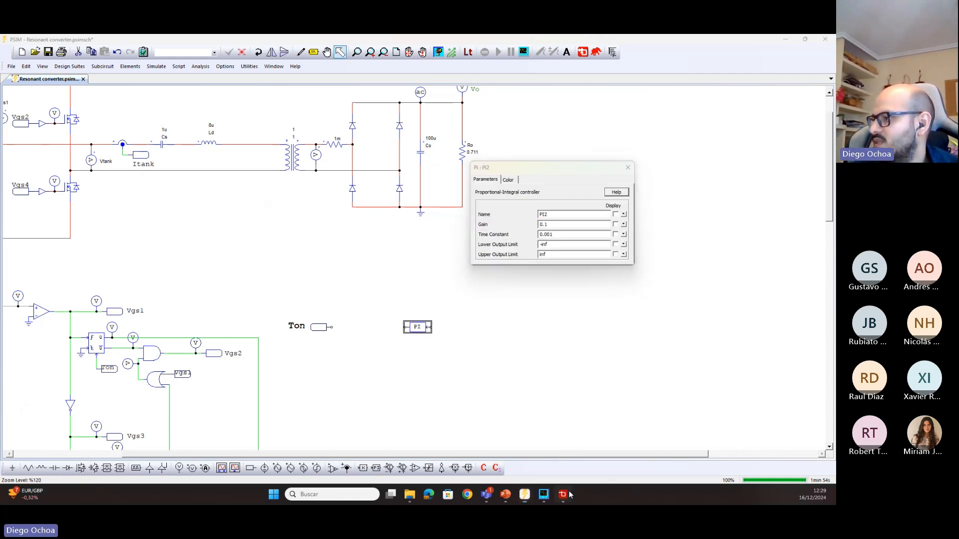
{"action": "left_click", "coordinate": [524, 494]}
{"action": "type", "text": "1.11u"}
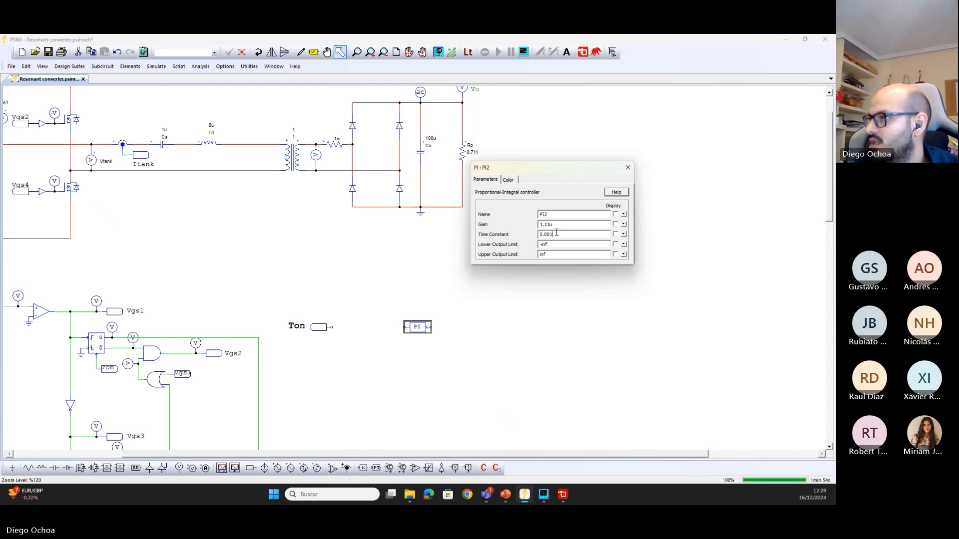
{"action": "key", "text": "Tab"}
Set the PI controller's time constant to 51.797u, taken from Ti in SmartCtrl
{"action": "left_click", "coordinate": [563, 495]}
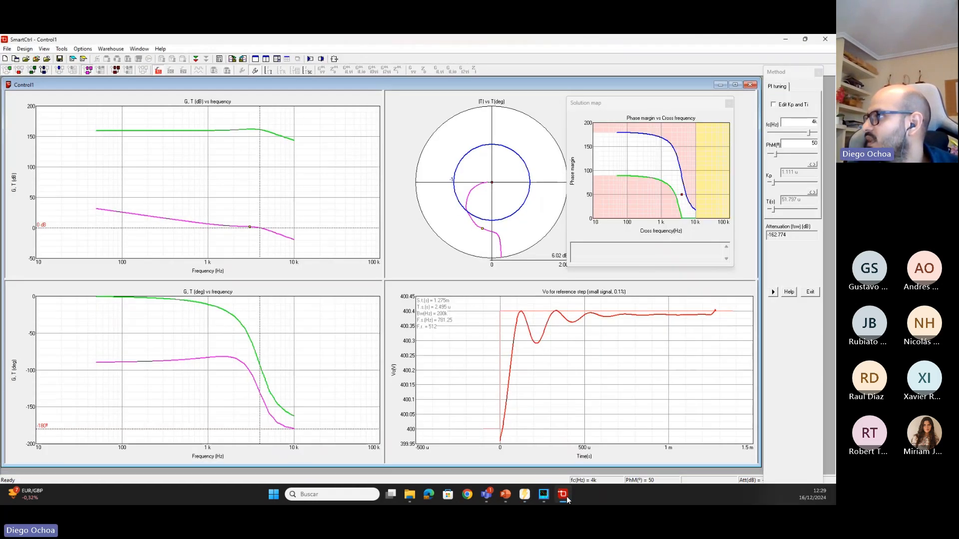
{"action": "left_click", "coordinate": [564, 494]}
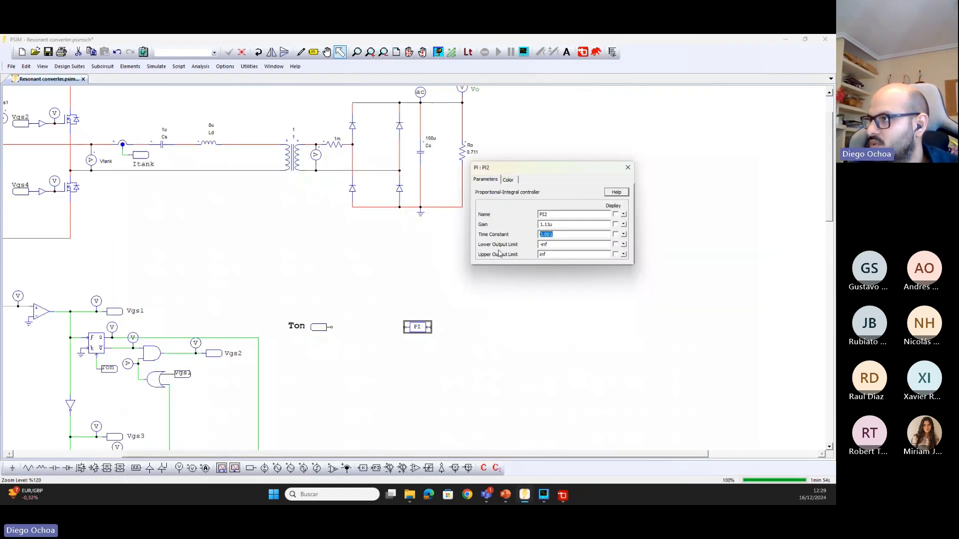
{"action": "type", "text": "51."}
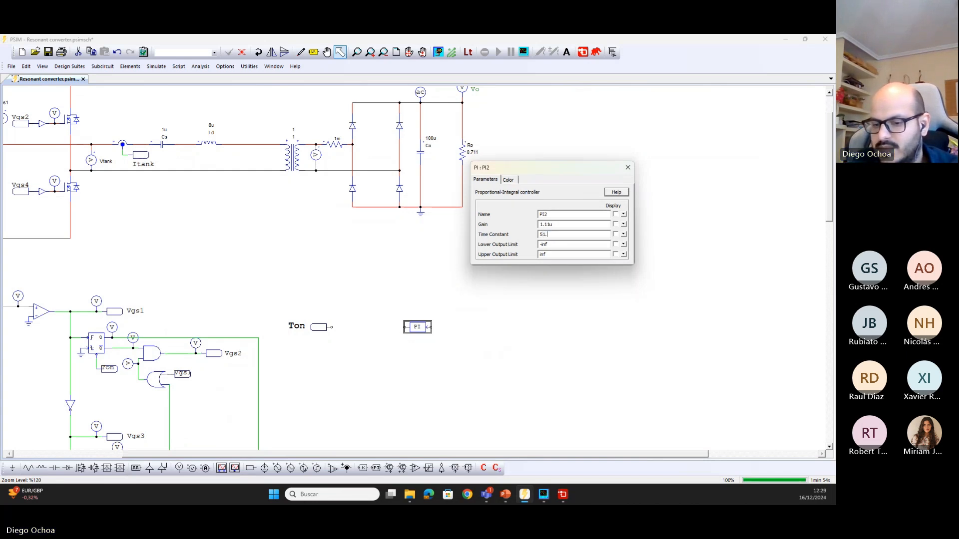
{"action": "type", "text": "797u"}
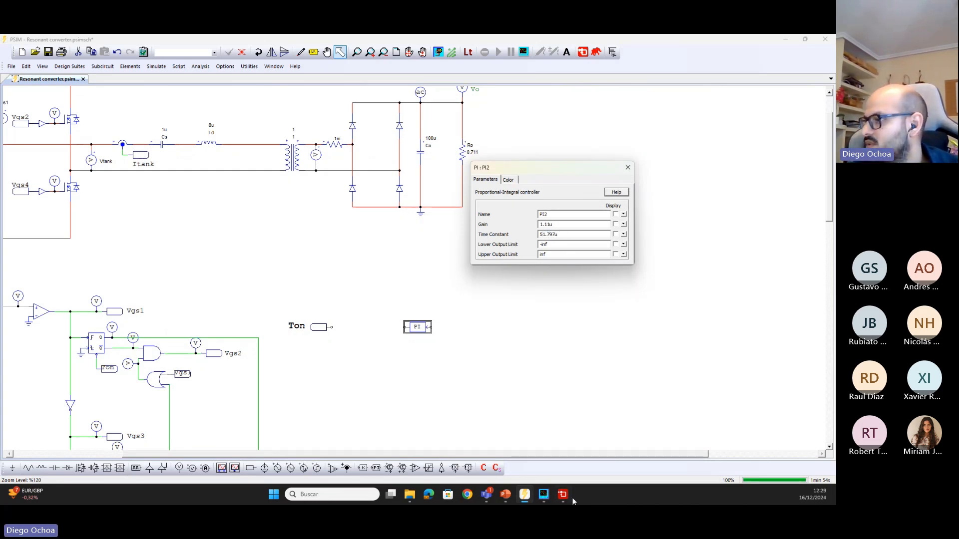
{"action": "left_click", "coordinate": [570, 497]}
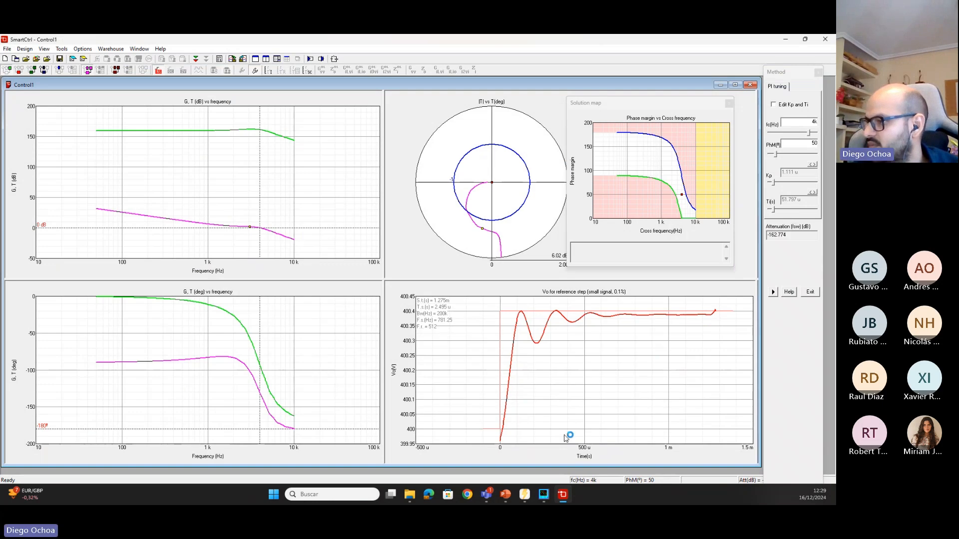
{"action": "left_click", "coordinate": [570, 497]}
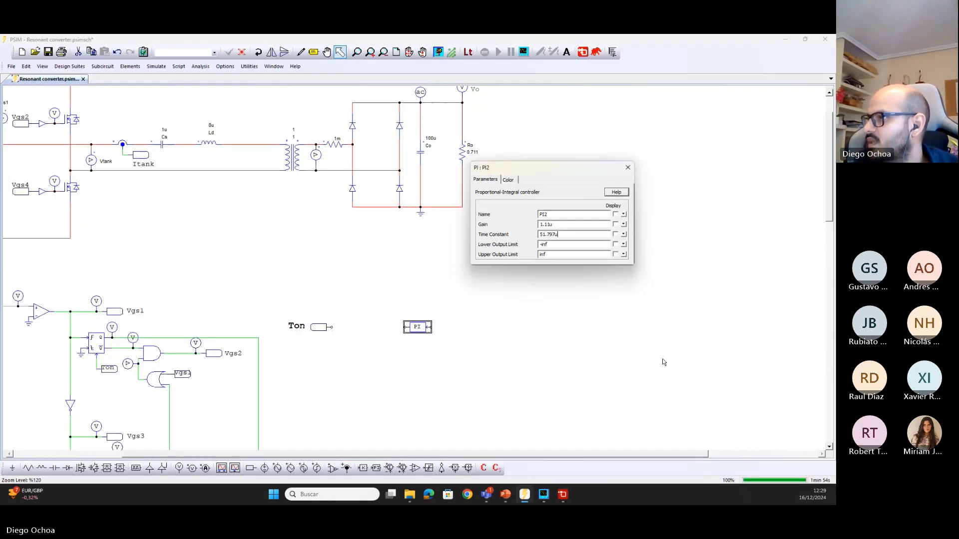
{"action": "left_click", "coordinate": [627, 169]}
Wire the Ton label to the PI block and add a horizontally mirrored summer connected to the PI block's other terminal
{"action": "left_click_drag", "start_coordinate": [321, 326], "coordinate": [378, 325]}
{"action": "left_click_drag", "start_coordinate": [406, 327], "coordinate": [389, 327]}
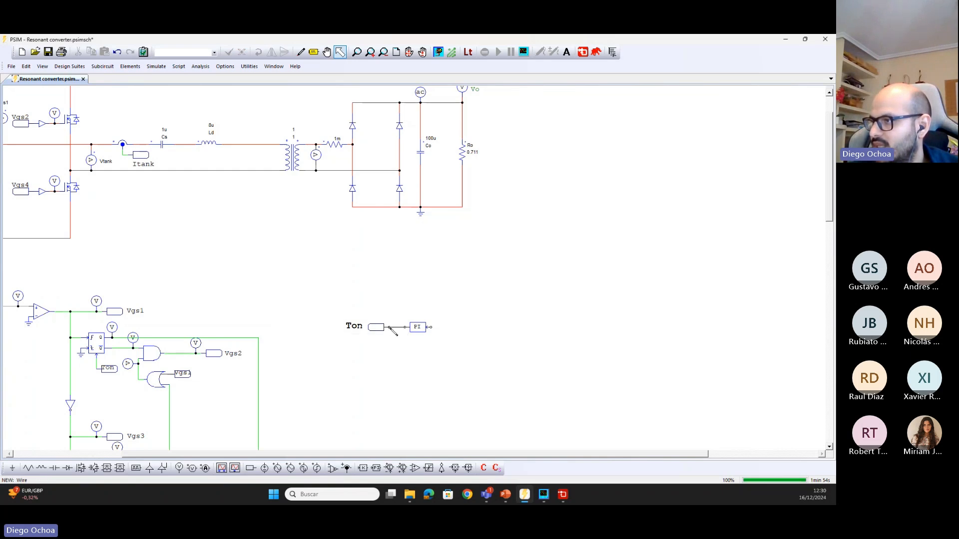
{"action": "left_click", "coordinate": [389, 468]}
{"action": "key", "text": "Escape"}
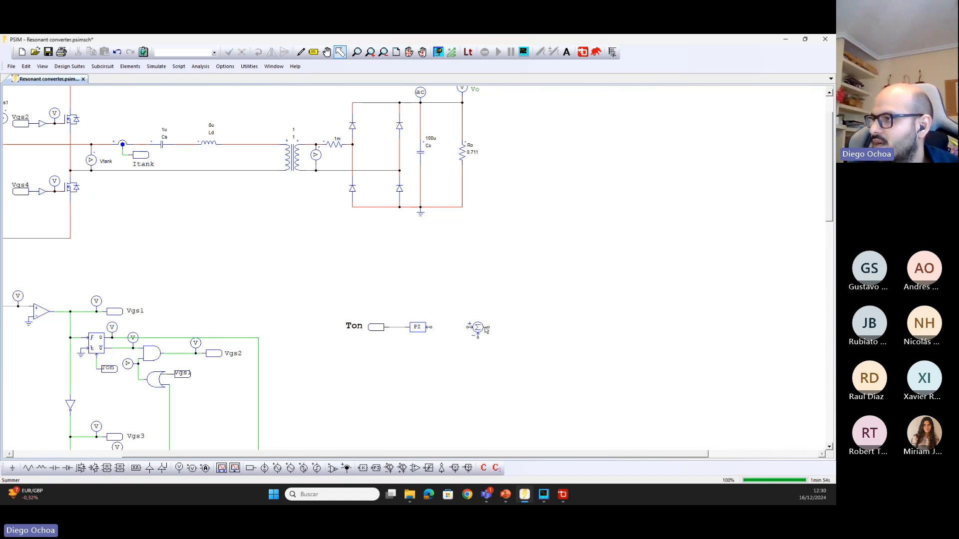
{"action": "left_click", "coordinate": [480, 332]}
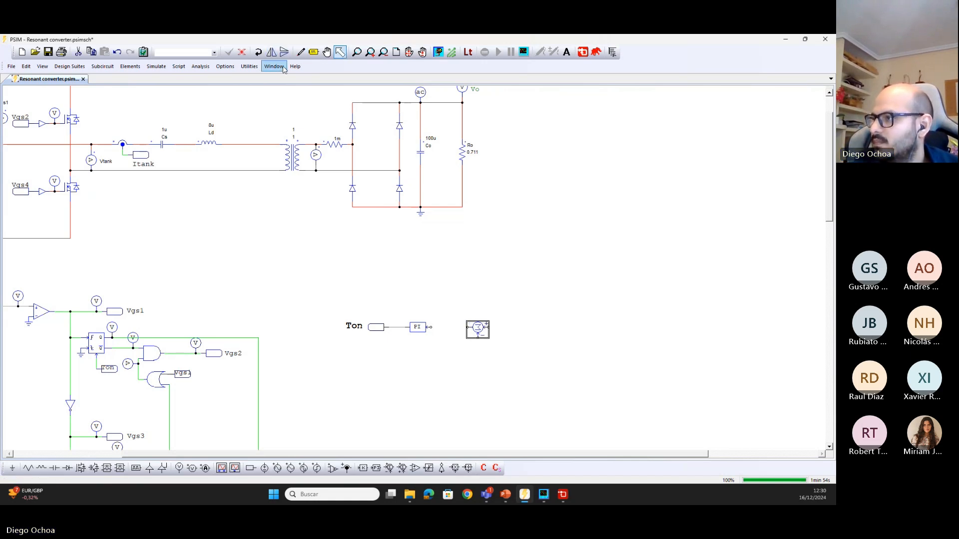
{"action": "left_click_drag", "start_coordinate": [476, 329], "coordinate": [455, 327]}
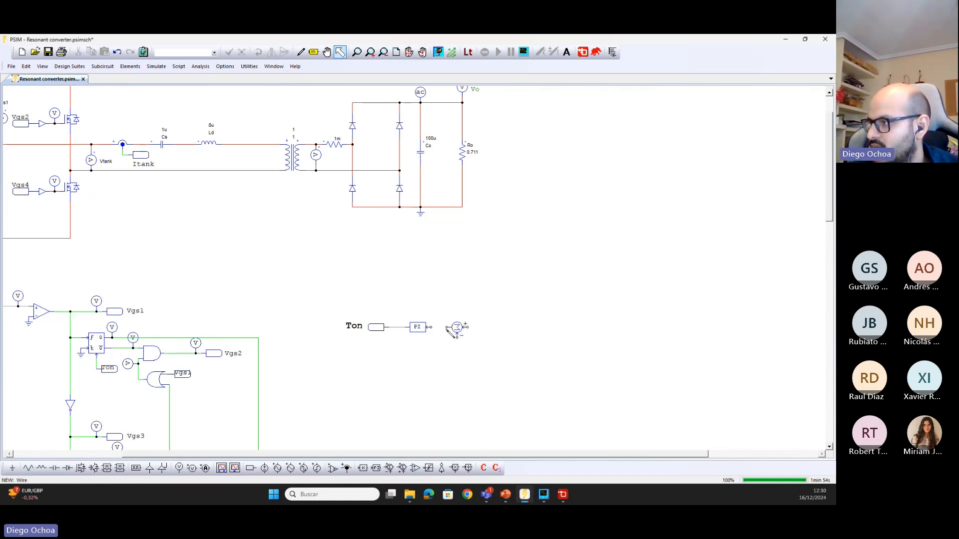
{"action": "scroll", "coordinate": [475, 295], "scroll_direction": "up", "scroll_amount": 1}
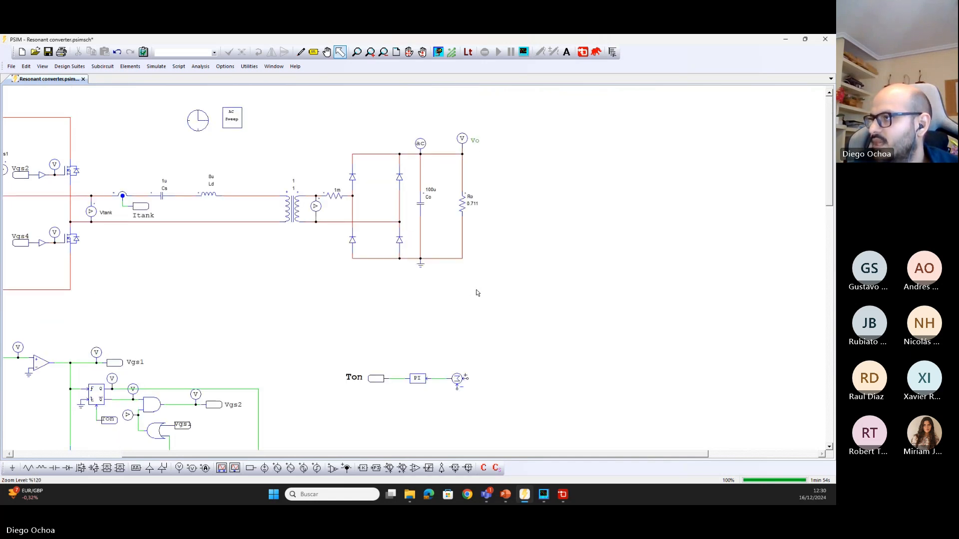
Add a constant block of value 2.5, show its value, and connect it to the summer's positive input
{"action": "left_click", "coordinate": [253, 470]}
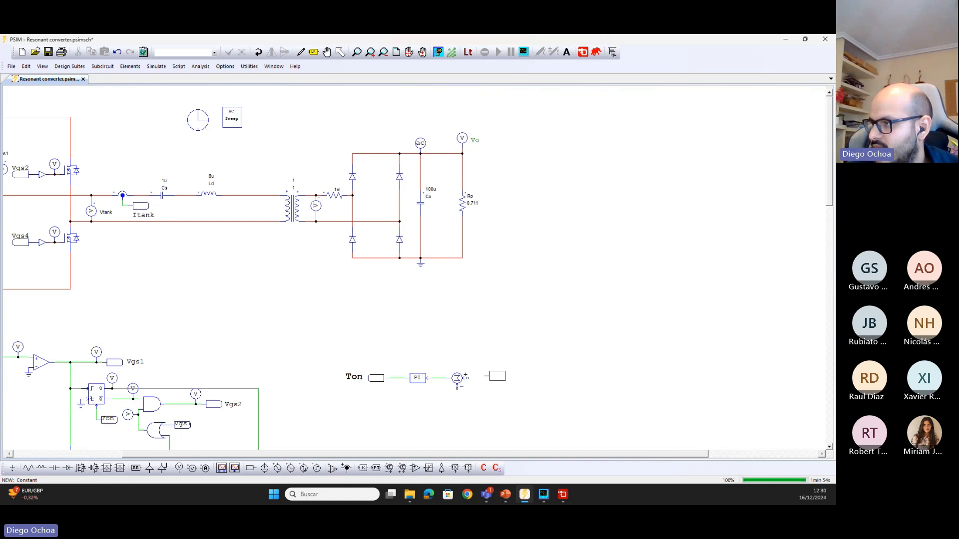
{"action": "key", "text": "Escape"}
{"action": "double_click", "coordinate": [496, 379]}
{"action": "left_click", "coordinate": [575, 225]}
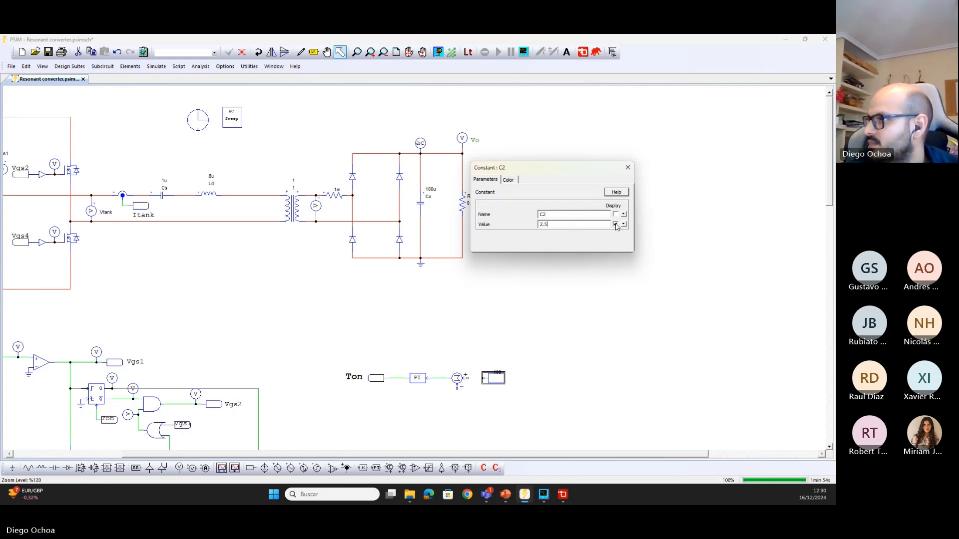
{"action": "left_click", "coordinate": [628, 167]}
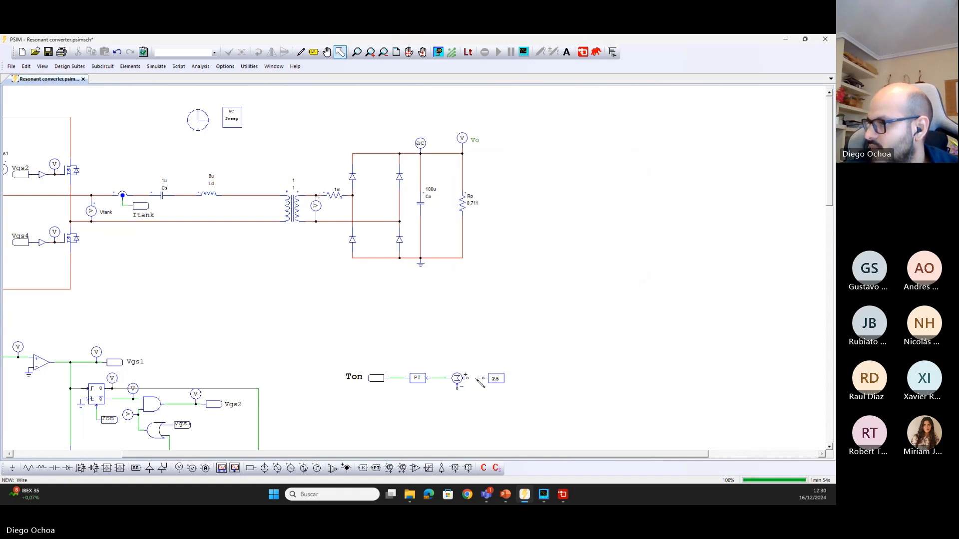
Place a voltage sensor beside the load resistor Ro and wire it across the converter's output
{"action": "left_click", "coordinate": [332, 467]}
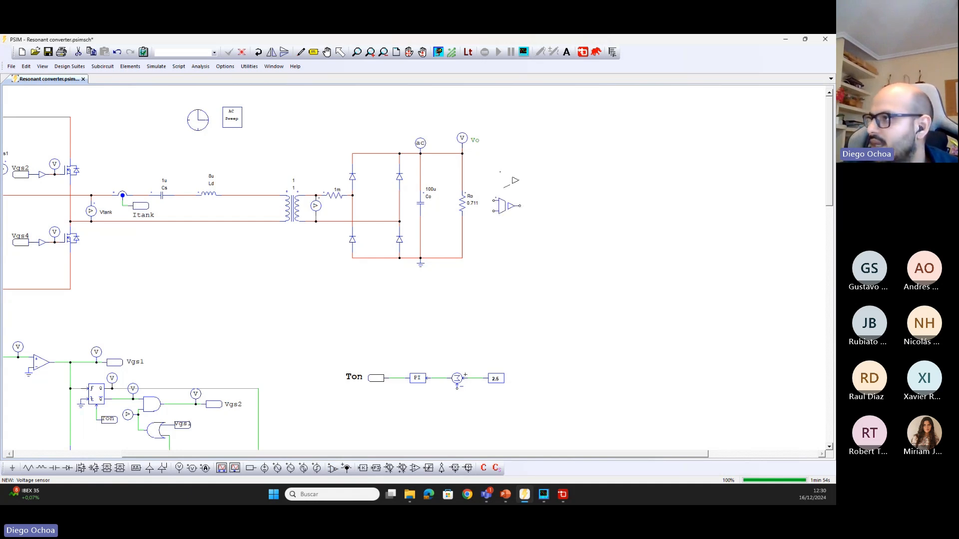
{"action": "left_click", "coordinate": [499, 205]}
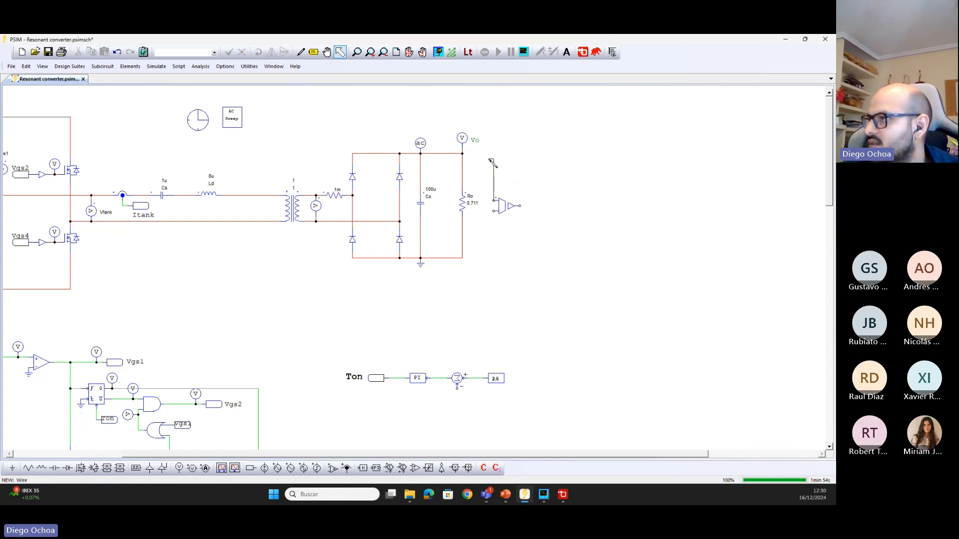
{"action": "left_click_drag", "start_coordinate": [494, 211], "coordinate": [464, 259]}
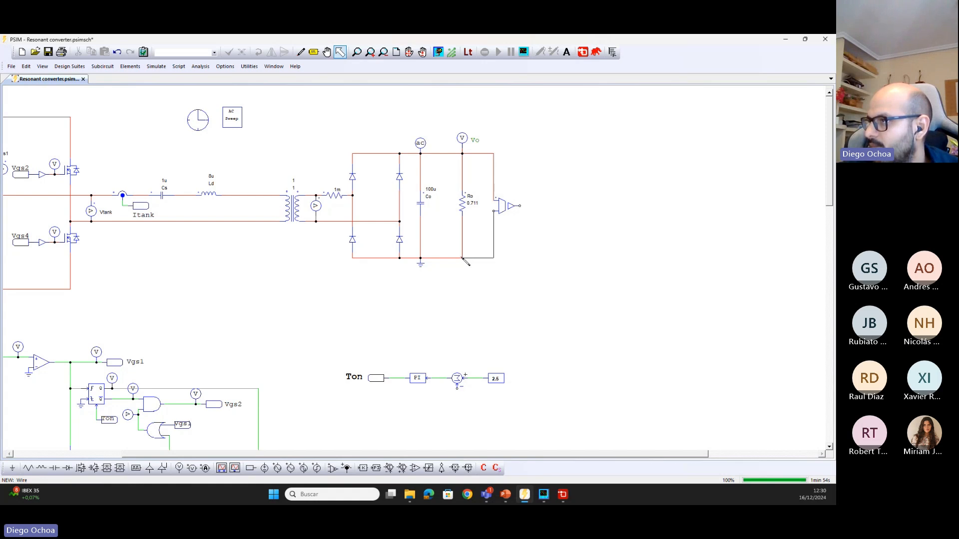
Label the voltage sensor's output Vo and place a rotated copy of the label at the summer's negative input
{"action": "left_click", "coordinate": [314, 52]}
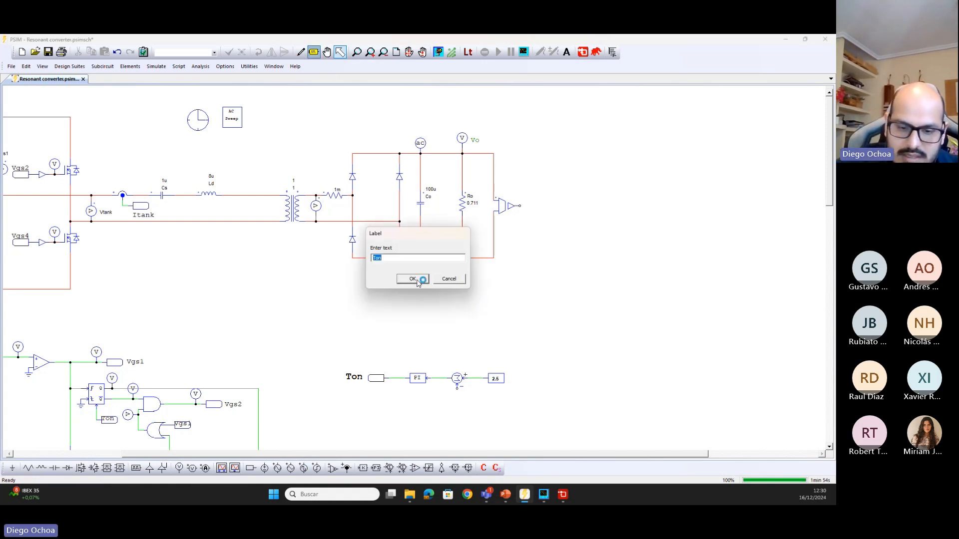
{"action": "type", "text": "Vo"}
{"action": "left_click", "coordinate": [412, 279]}
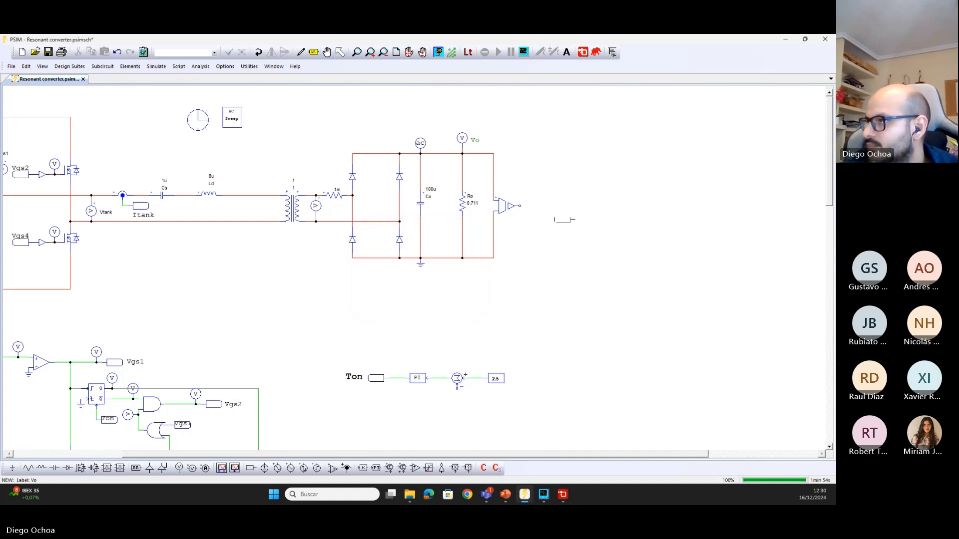
{"action": "left_click", "coordinate": [530, 206]}
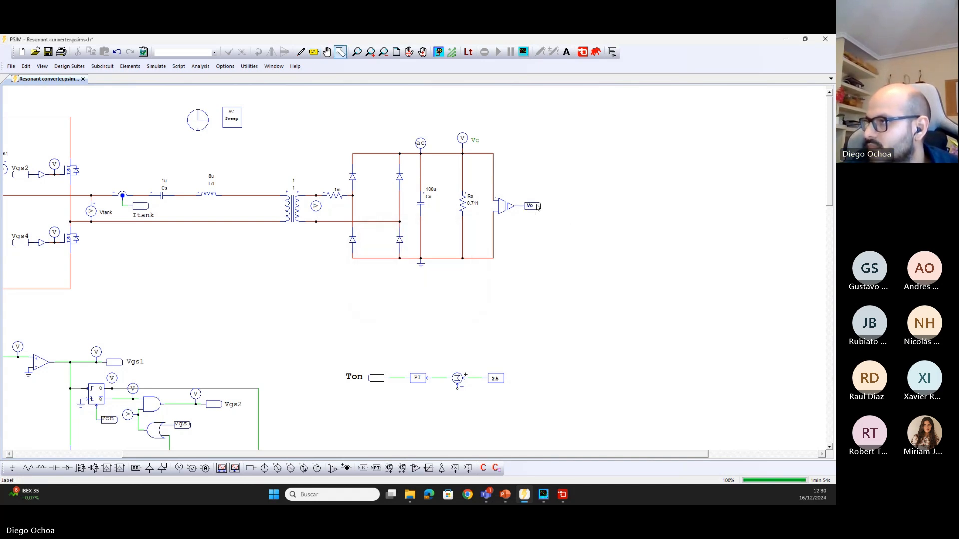
{"action": "key", "text": "ctrl+c"}
{"action": "key", "text": "ctrl+v"}
{"action": "right_click", "coordinate": [450, 413]}
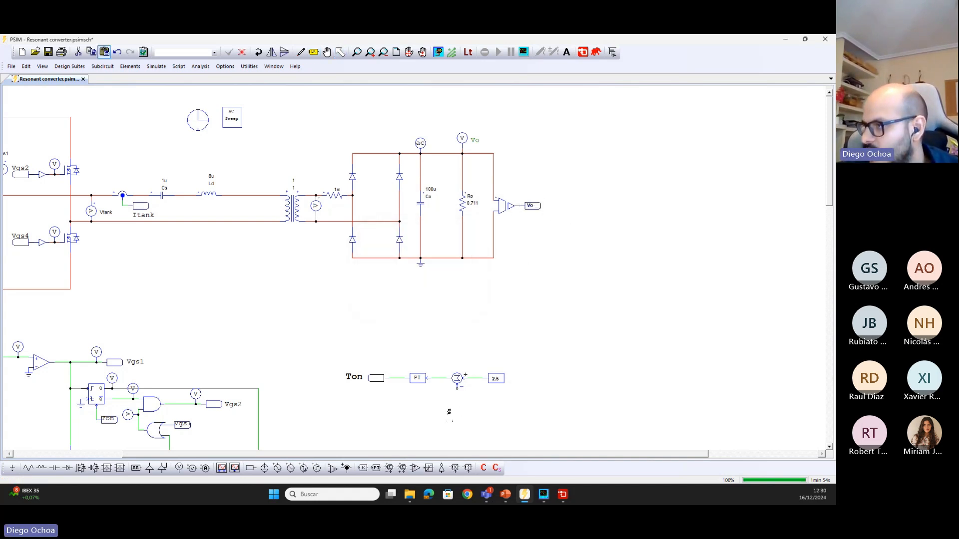
{"action": "left_click", "coordinate": [457, 402]}
Set the output voltage sensor's gain to 6.25m with the value displayed, and save the schematic
{"action": "double_click", "coordinate": [502, 207]}
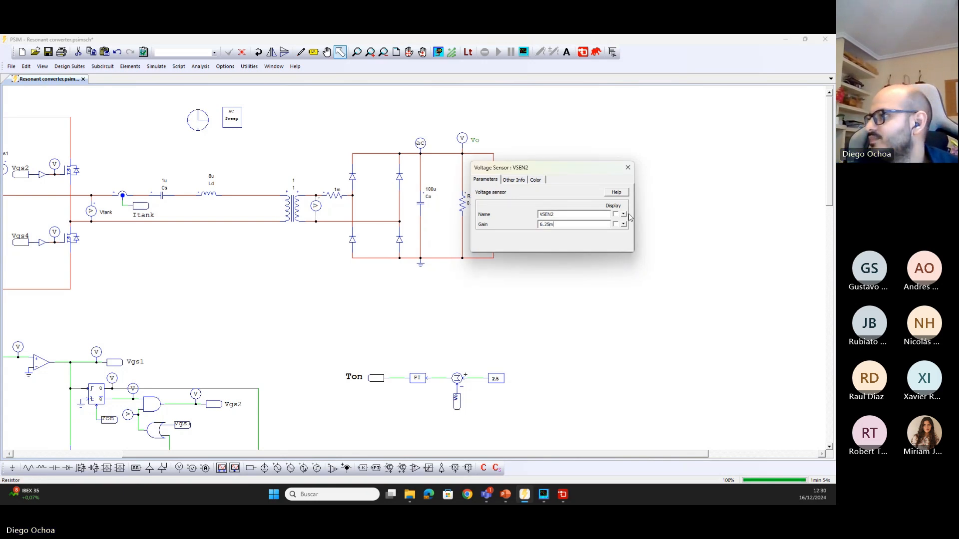
{"action": "left_click", "coordinate": [628, 168]}
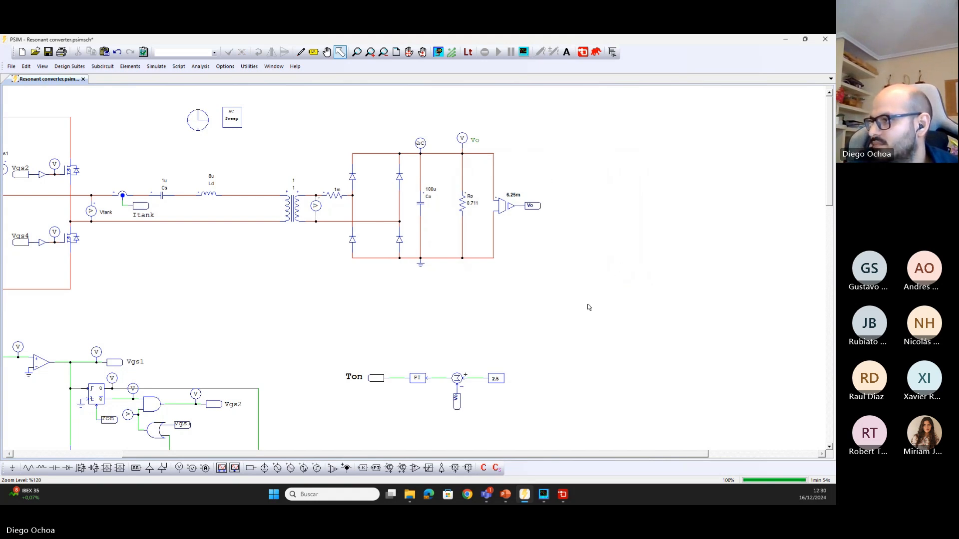
{"action": "scroll", "coordinate": [629, 281], "scroll_direction": "down", "scroll_amount": 1}
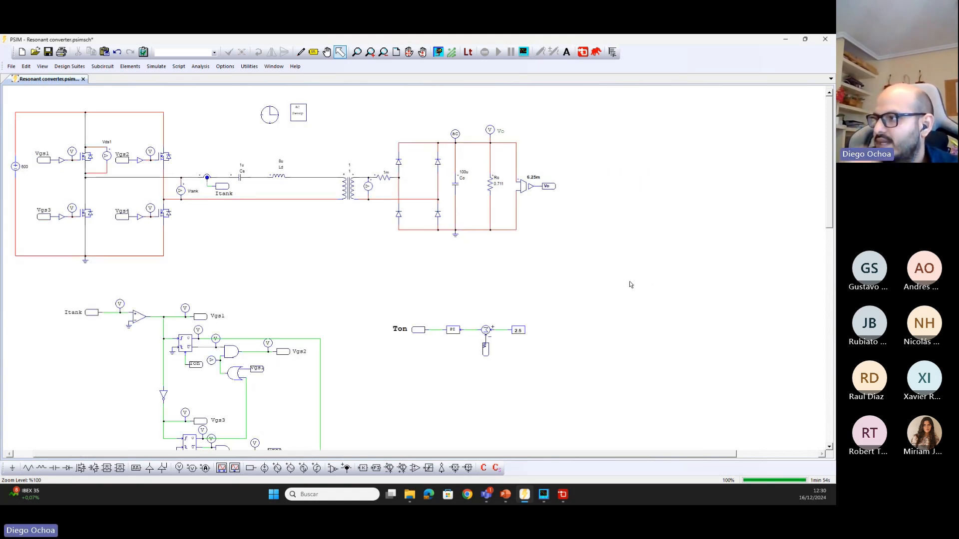
{"action": "left_click", "coordinate": [48, 52]}
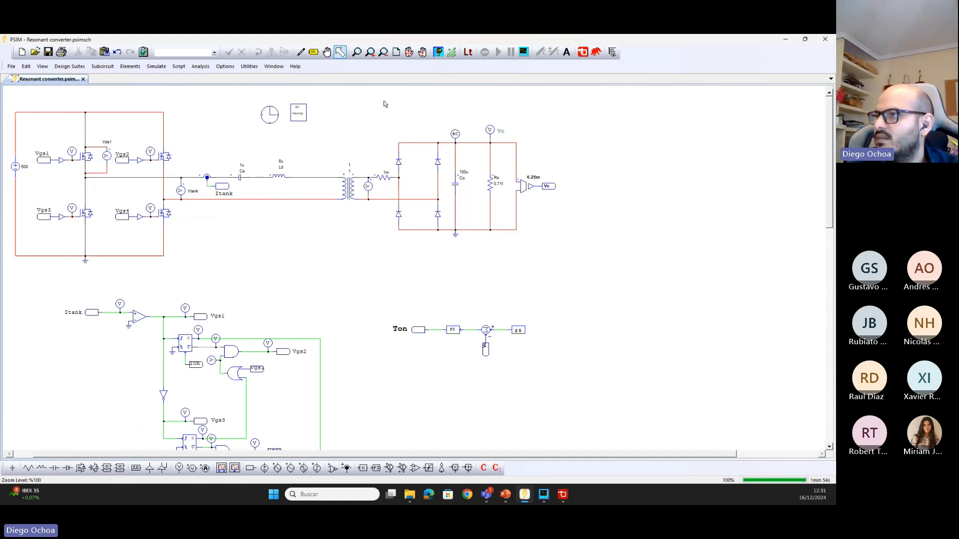
Disable the AC Sweep block and the AC sweep probe at the converter output
{"action": "left_click", "coordinate": [296, 115]}
{"action": "right_click", "coordinate": [297, 117]}
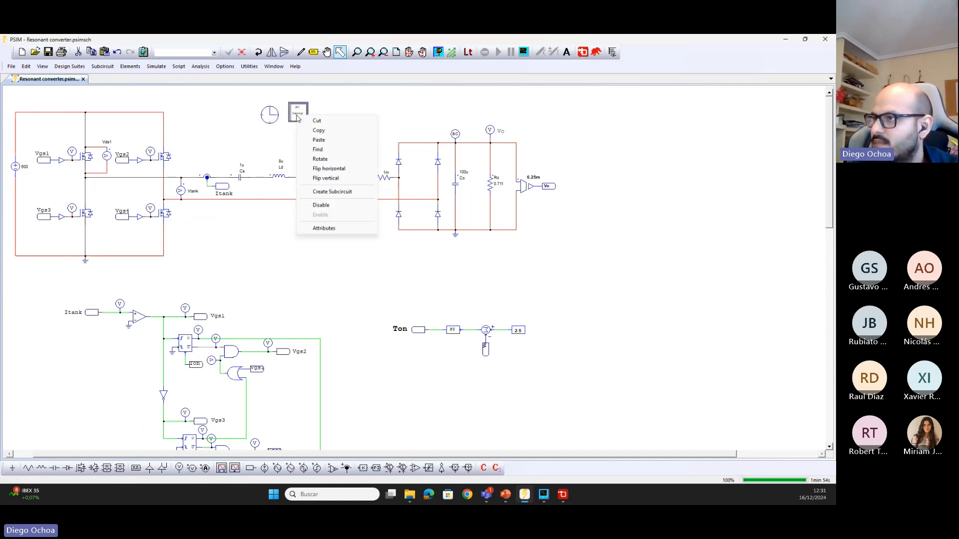
{"action": "left_click", "coordinate": [321, 205]}
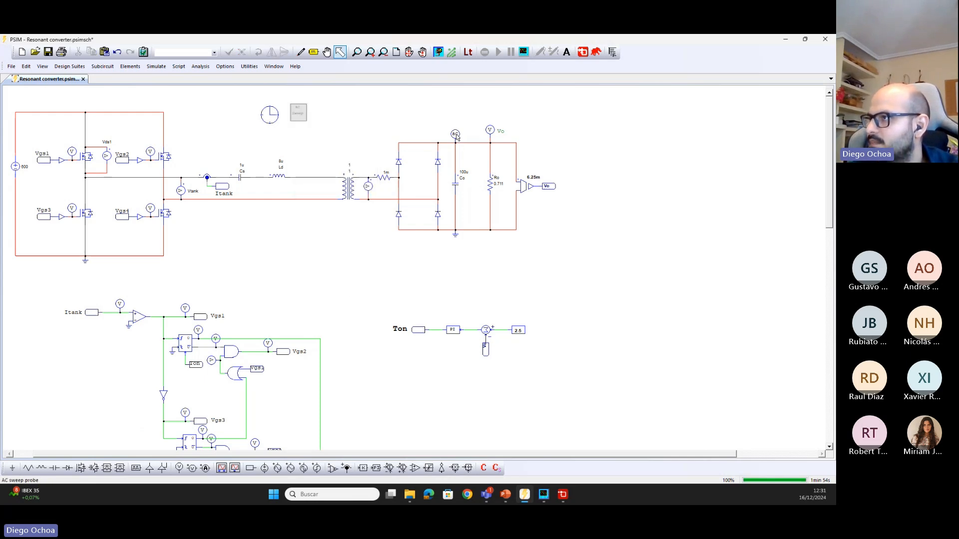
{"action": "right_click", "coordinate": [456, 134]}
{"action": "left_click", "coordinate": [480, 224]}
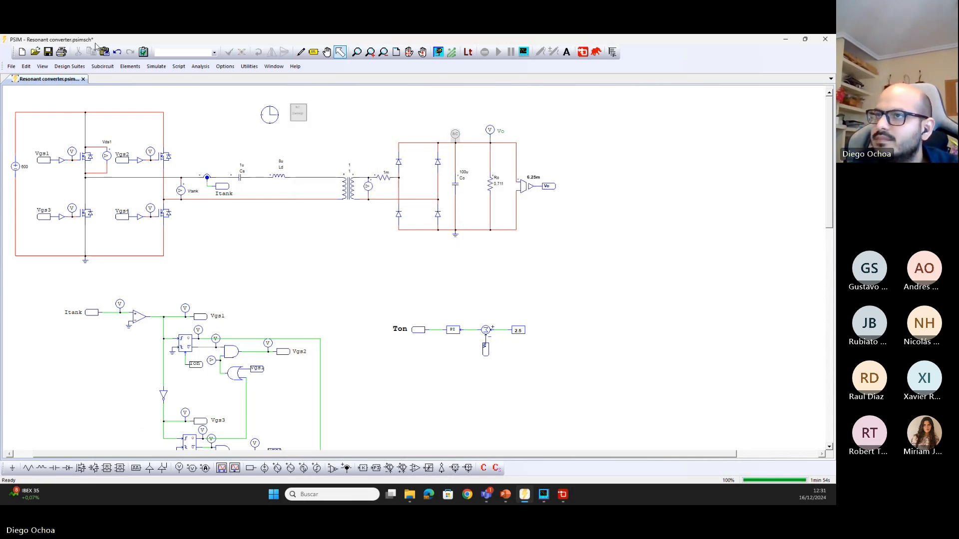
Save the schematic, run the closed-loop simulation and plot the output voltage Vo in a maximized Simview window
{"action": "left_click", "coordinate": [62, 52]}
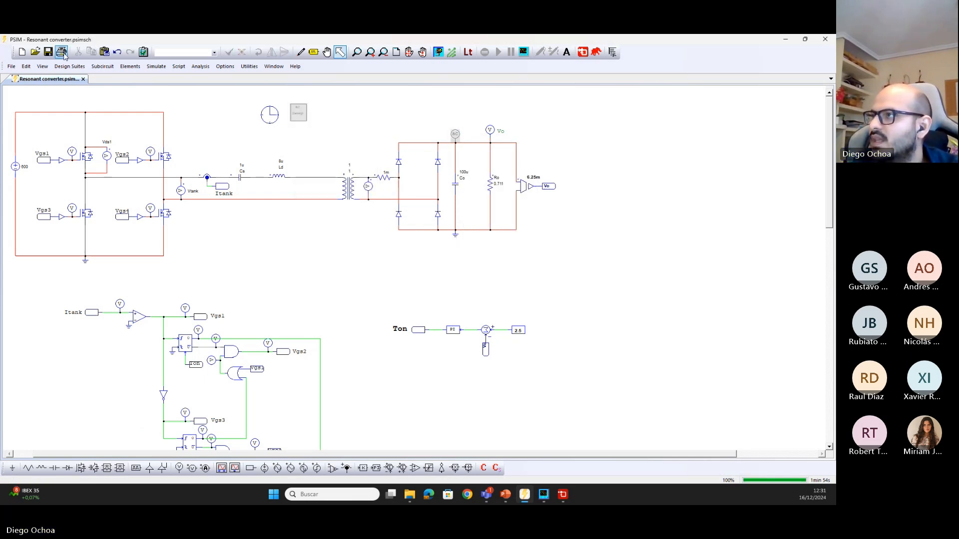
{"action": "left_click", "coordinate": [439, 54]}
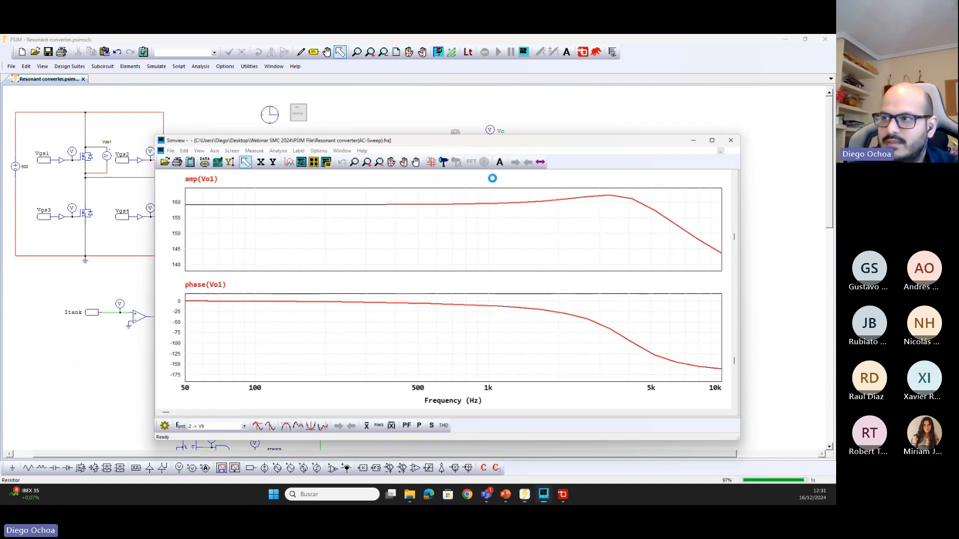
{"action": "scroll", "coordinate": [400, 274], "scroll_direction": "down", "scroll_amount": 2}
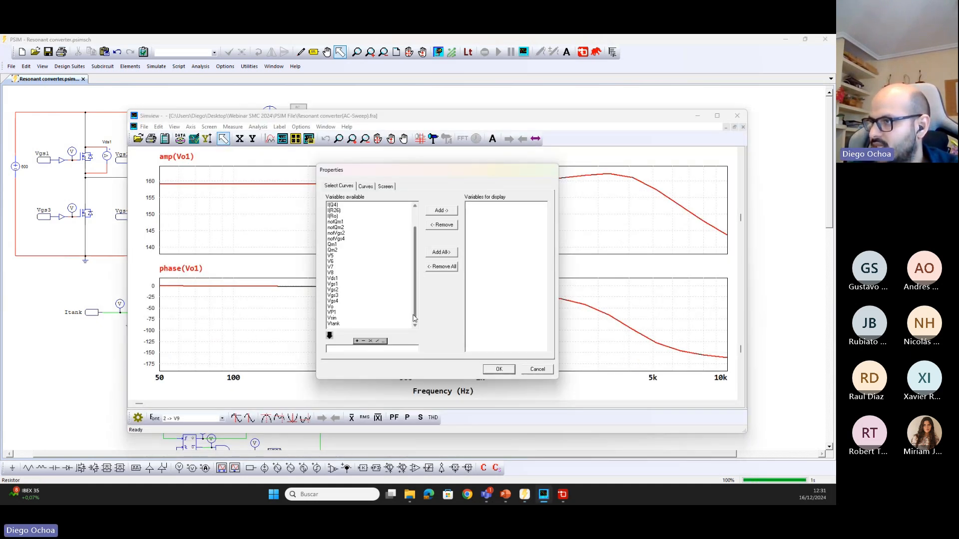
{"action": "left_click", "coordinate": [332, 307]}
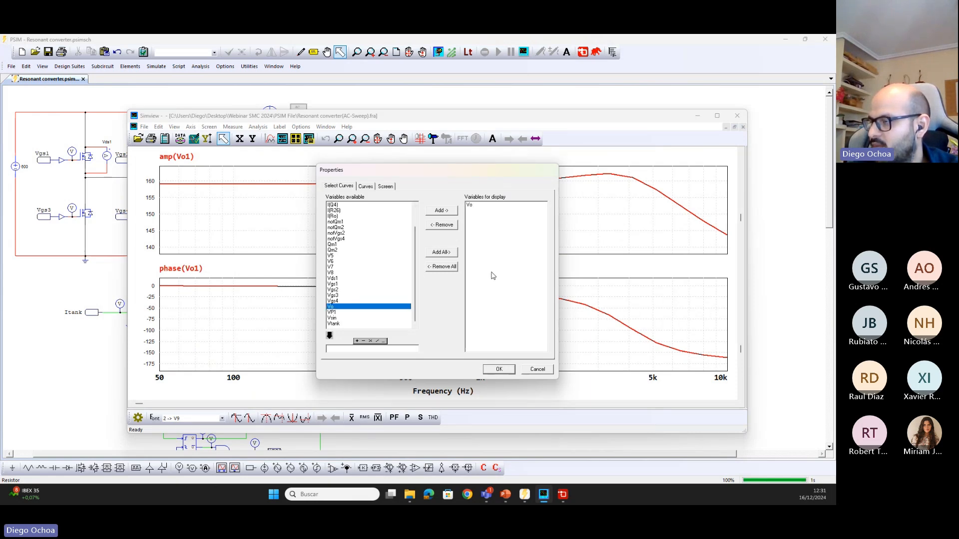
{"action": "left_click", "coordinate": [499, 369]}
{"action": "left_click", "coordinate": [719, 116]}
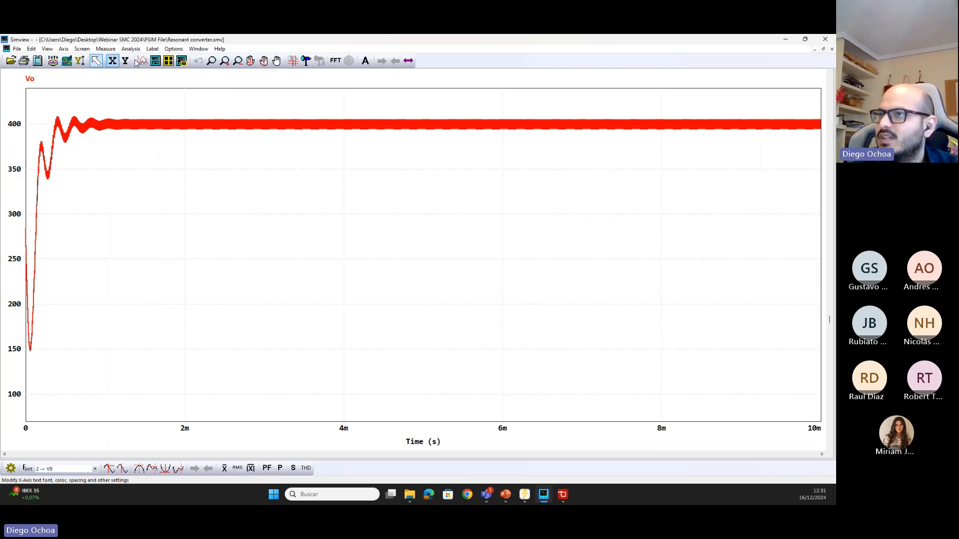
Add a second plot screen below Vo showing the inductor current I(Ld)
{"action": "left_click", "coordinate": [155, 60]}
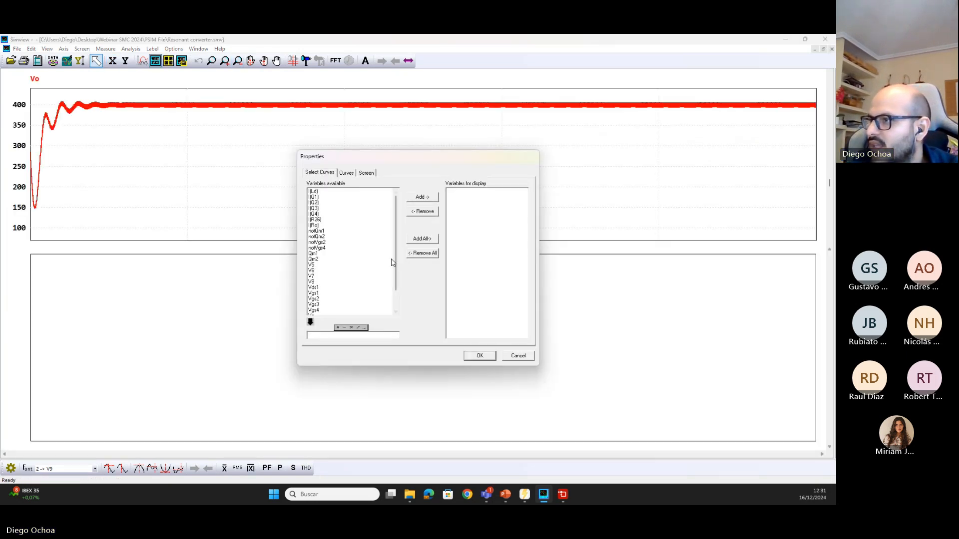
{"action": "scroll", "coordinate": [344, 258], "scroll_direction": "down", "scroll_amount": 1}
{"action": "scroll", "coordinate": [332, 200], "scroll_direction": "up", "scroll_amount": 1}
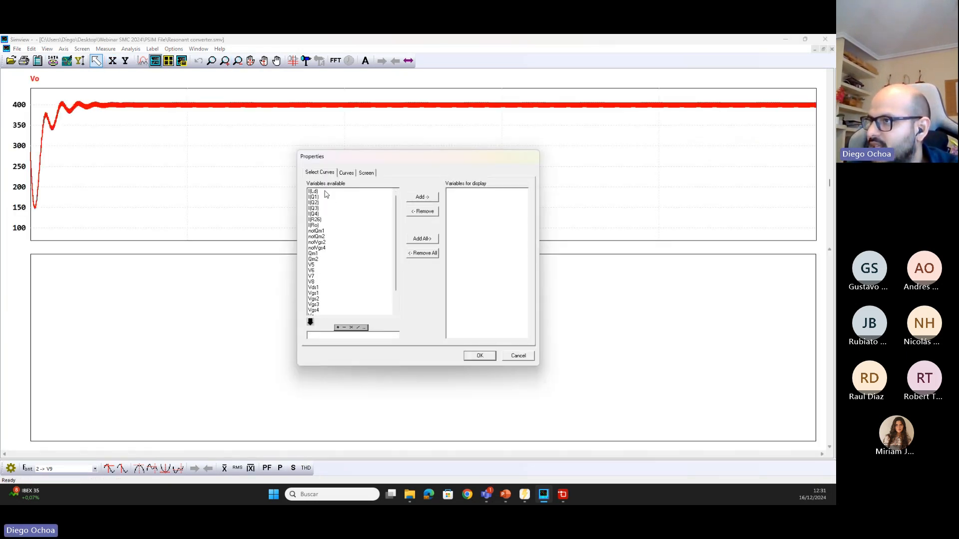
{"action": "double_click", "coordinate": [327, 192]}
{"action": "left_click", "coordinate": [472, 356]}
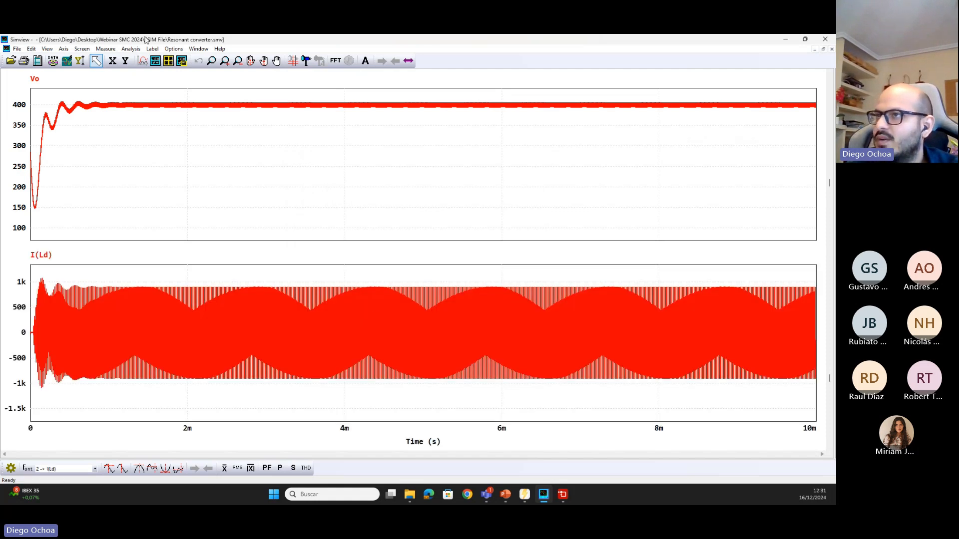
Zoom both waveforms to about 7.845–7.92 ms, rescale their Y axes to examine the steady-state ripple, and return to the schematic
{"action": "left_click", "coordinate": [211, 60]}
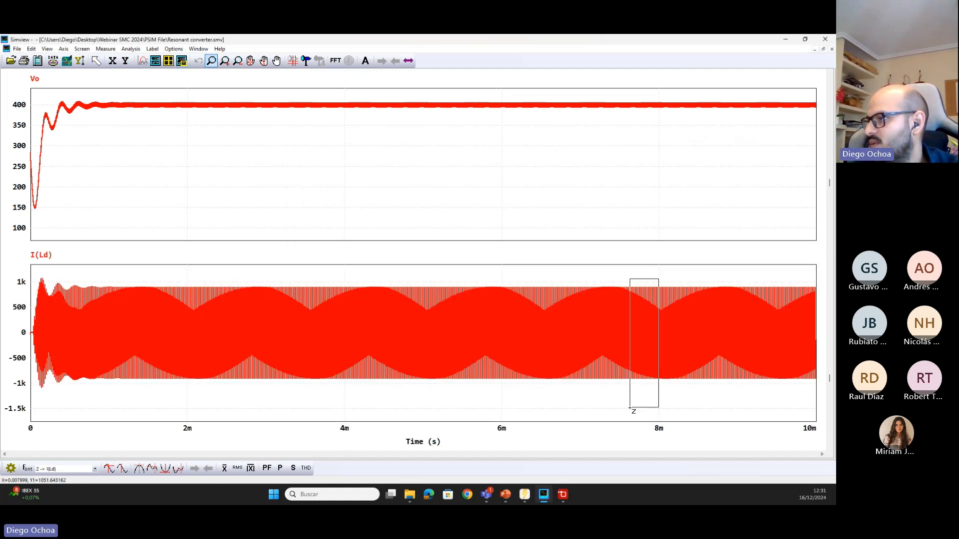
{"action": "left_click_drag", "start_coordinate": [658, 279], "coordinate": [492, 278]}
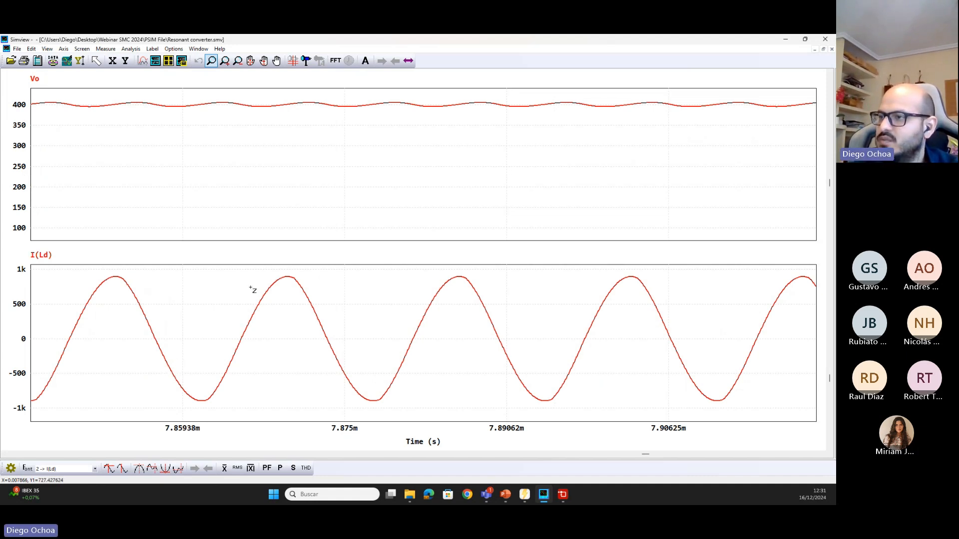
{"action": "left_click", "coordinate": [80, 61]}
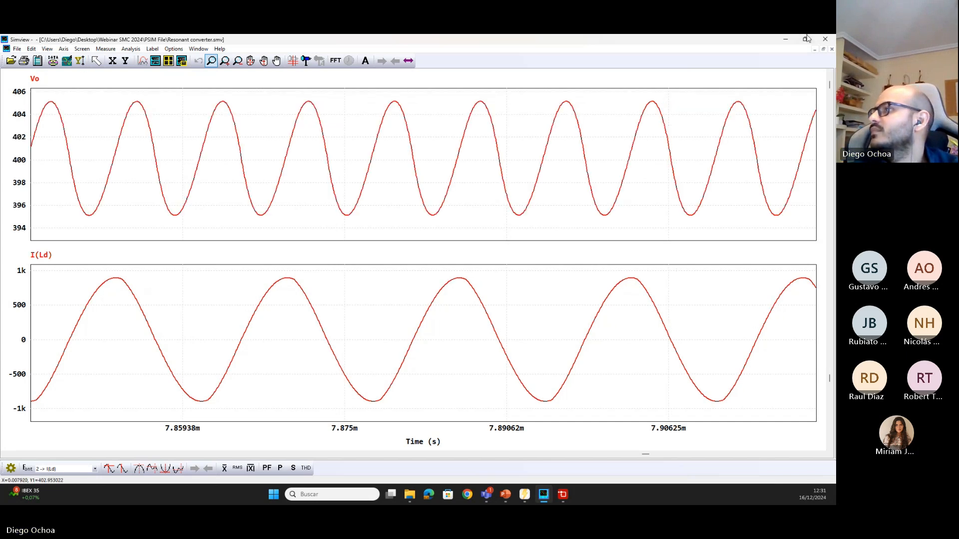
{"action": "left_click", "coordinate": [785, 39]}
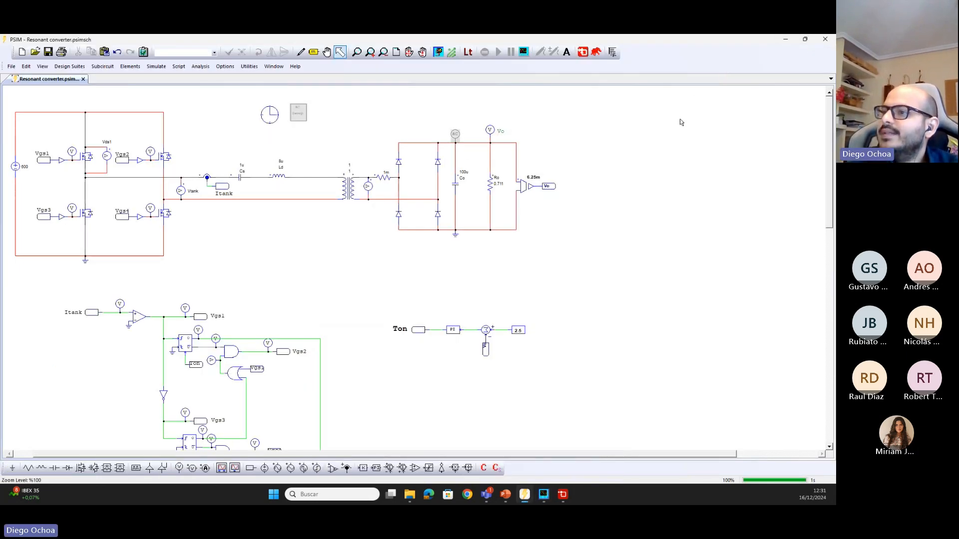
{"action": "scroll", "coordinate": [637, 144], "scroll_direction": "down", "scroll_amount": 3}
{"action": "scroll", "coordinate": [637, 143], "scroll_direction": "up", "scroll_amount": 3}
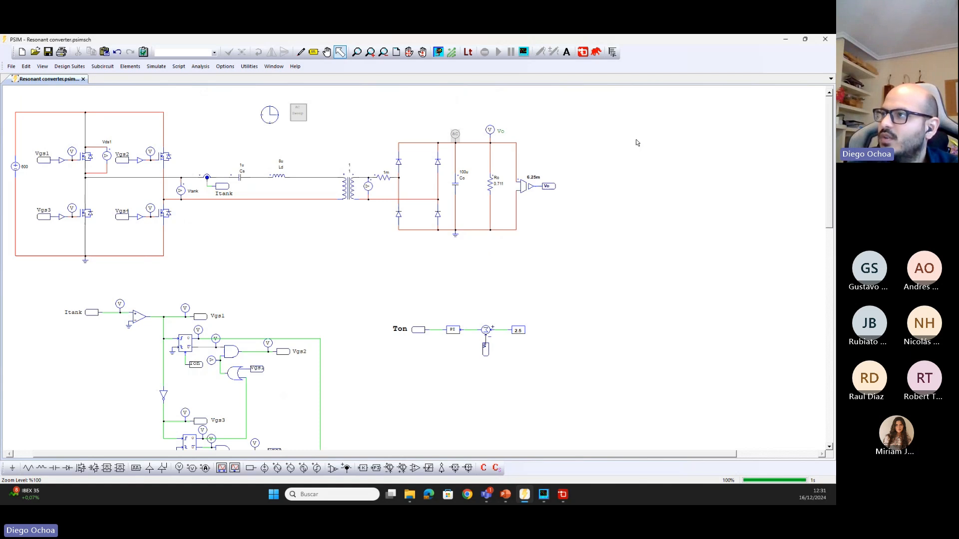
{"action": "mouse_move", "coordinate": [486, 495]}
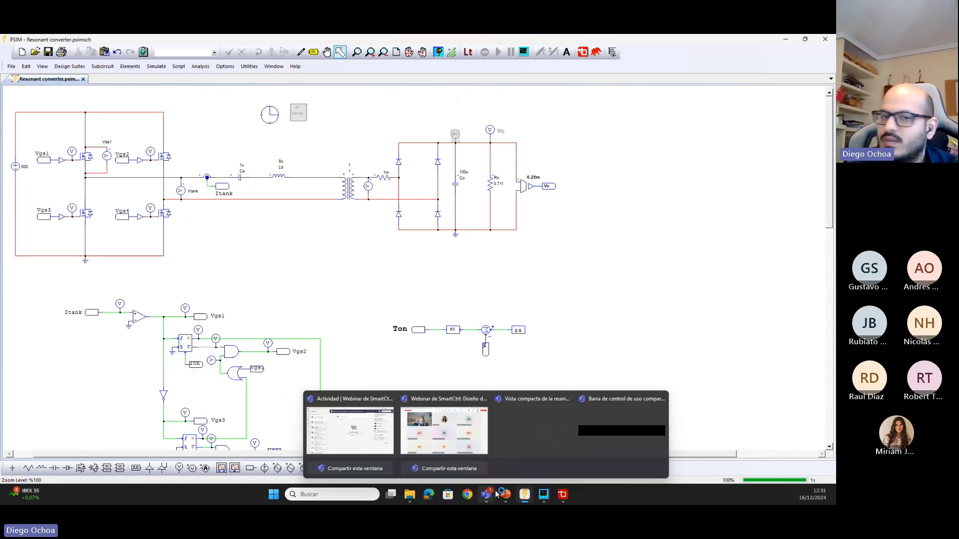
{"action": "mouse_move", "coordinate": [576, 397]}
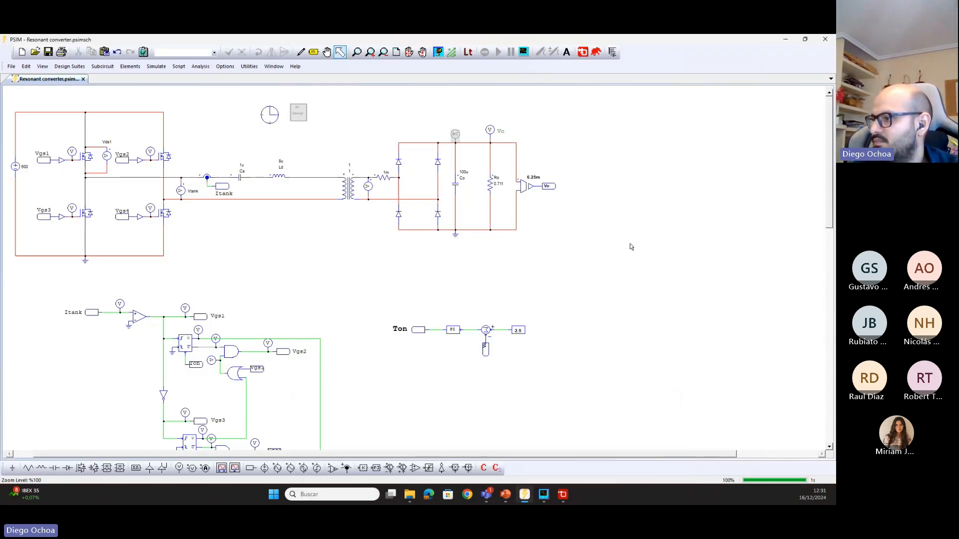